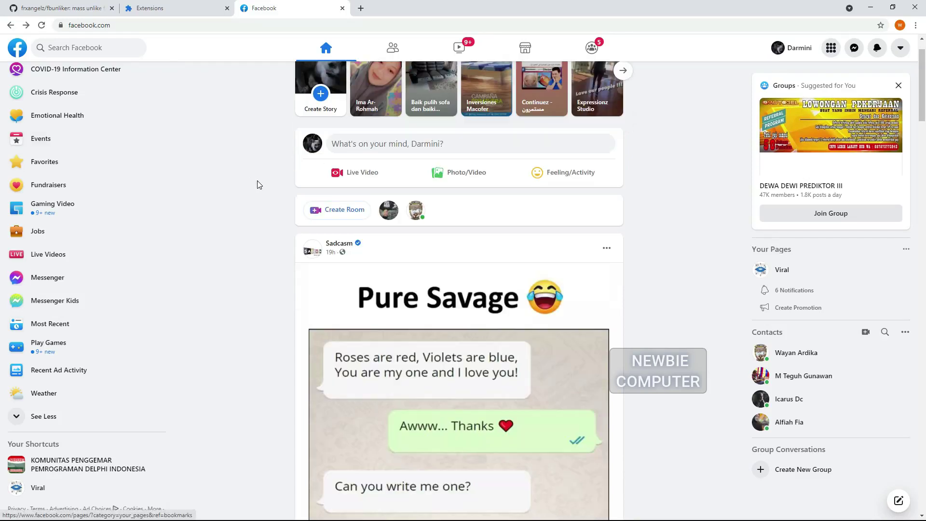
Step: Reload the Facebook home news feed and scroll down through its posts
scroll(356, 198, down, 6)
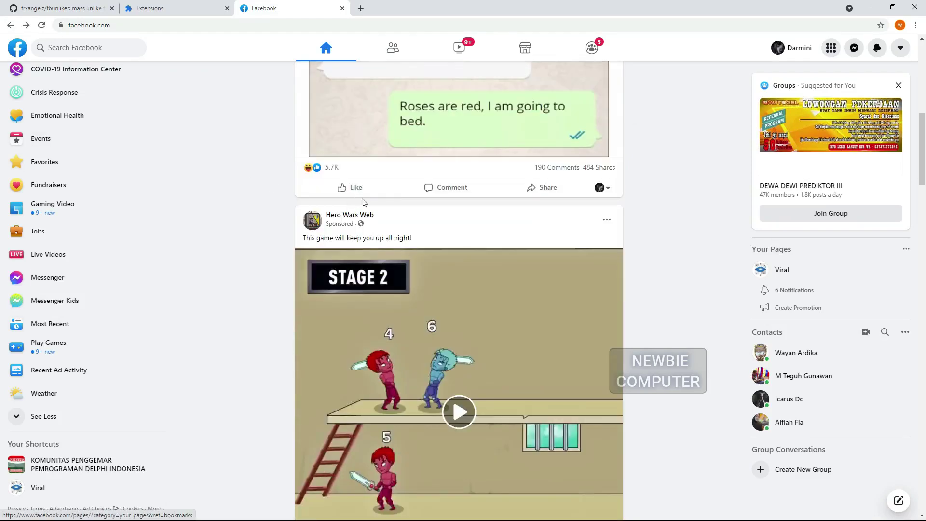
scroll(373, 196, down, 2)
scroll(374, 195, down, 6)
scroll(362, 193, up, 4)
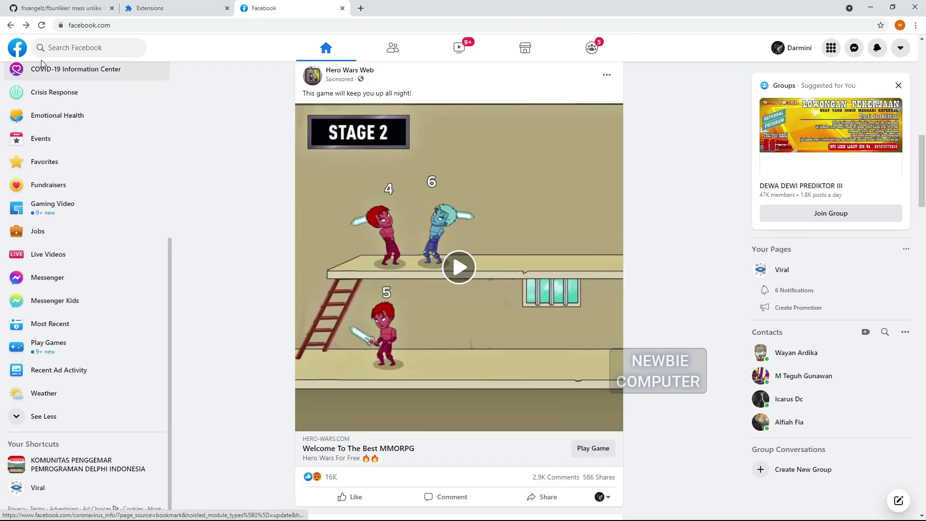
click(19, 50)
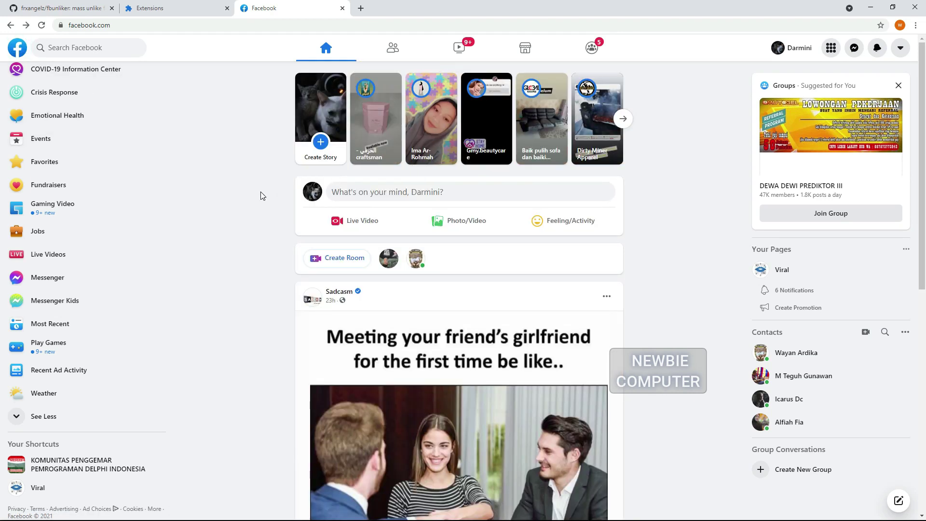
scroll(251, 200, down, 3)
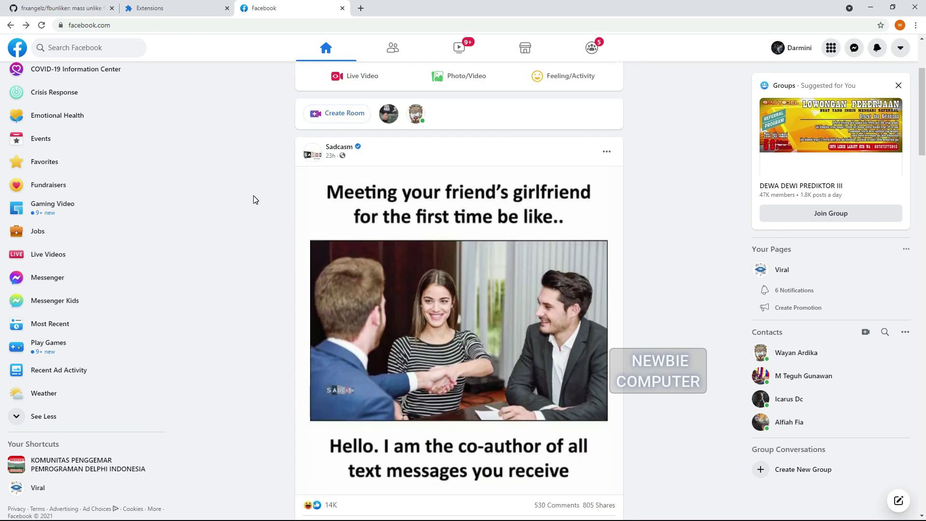
scroll(254, 199, down, 3)
scroll(255, 198, down, 12)
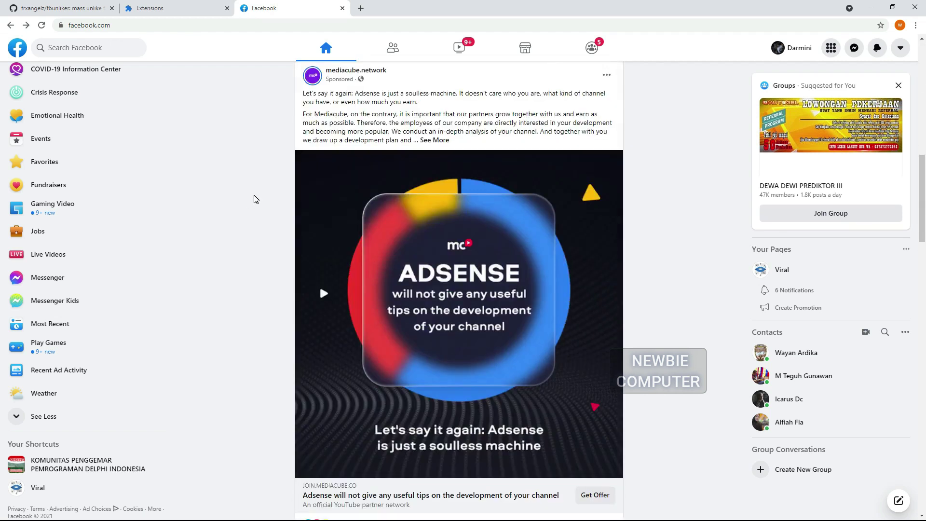
scroll(256, 198, down, 4)
scroll(511, 236, down, 10)
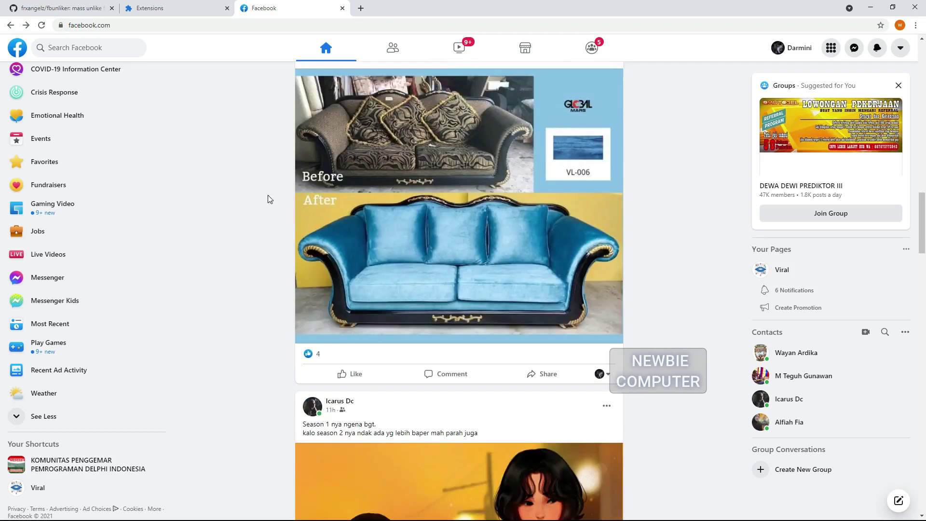
scroll(523, 249, down, 10)
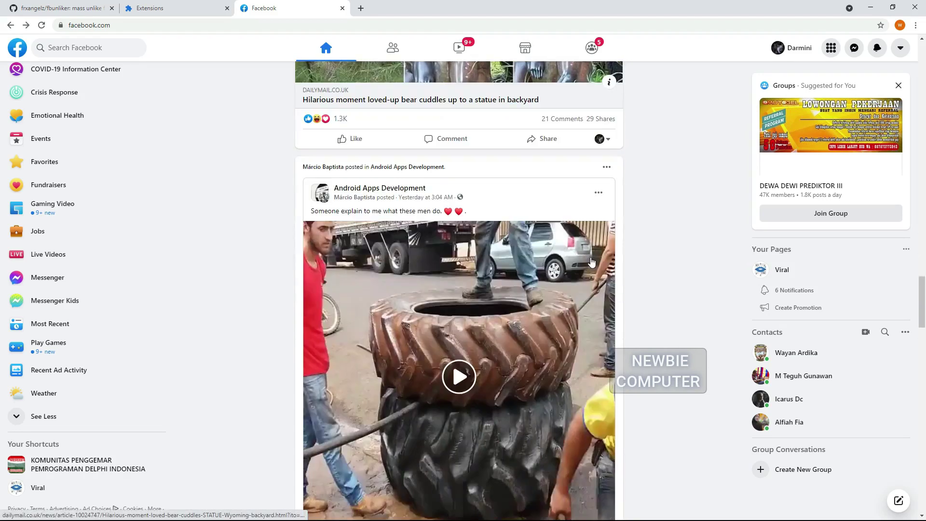
scroll(593, 262, down, 10)
scroll(591, 261, down, 4)
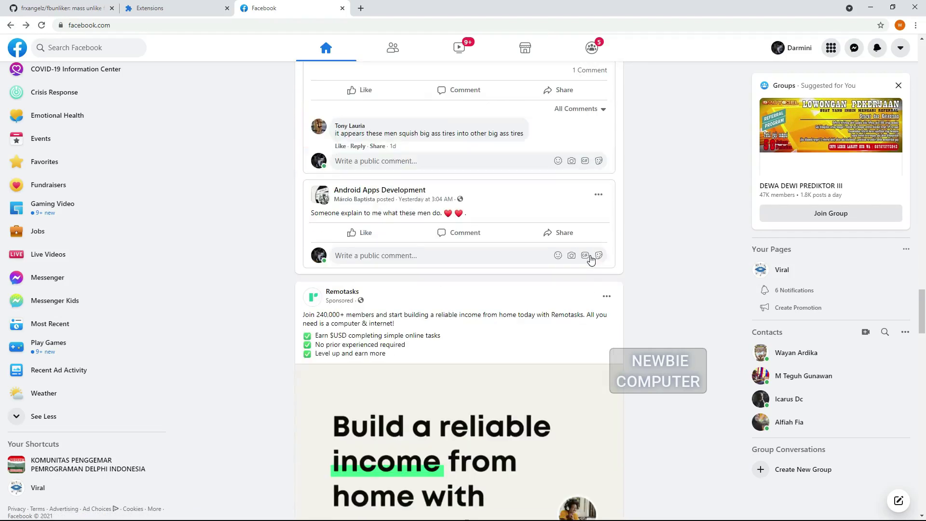
scroll(590, 259, down, 3)
scroll(590, 259, down, 3)
scroll(591, 258, down, 4)
scroll(591, 257, down, 5)
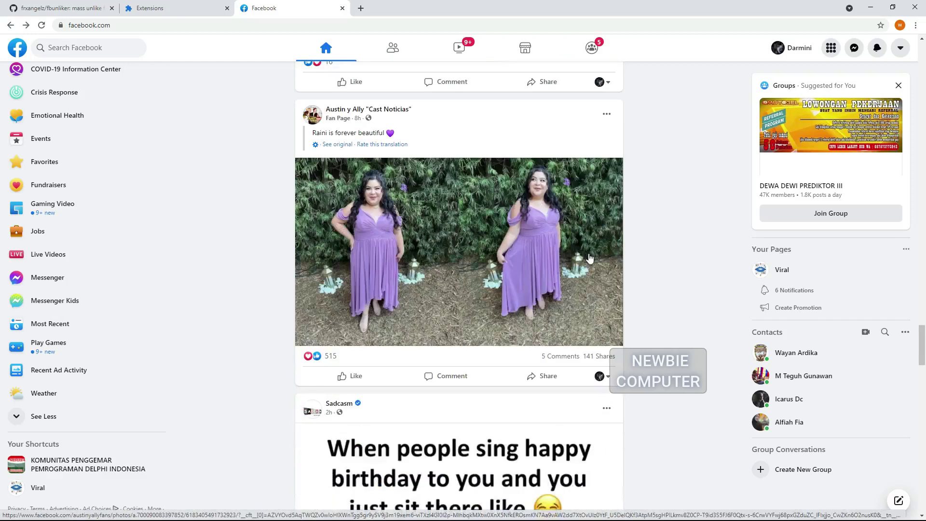
scroll(590, 258, down, 4)
scroll(589, 259, down, 3)
scroll(589, 259, down, 4)
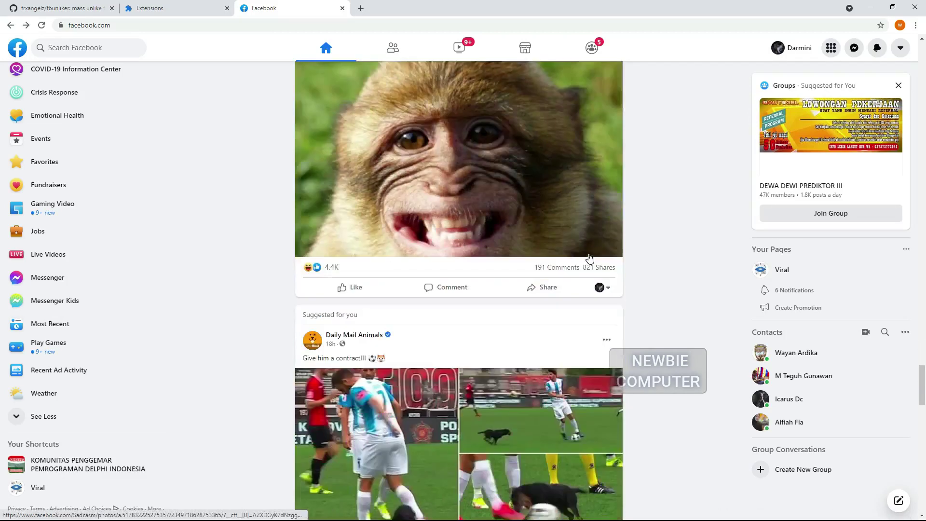
scroll(589, 259, down, 5)
scroll(589, 259, down, 2)
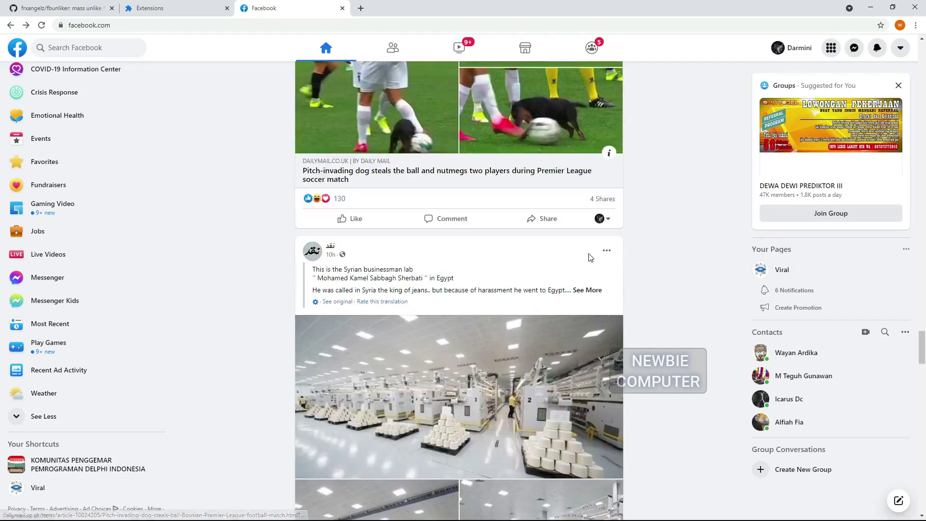
scroll(590, 258, down, 7)
scroll(590, 258, down, 3)
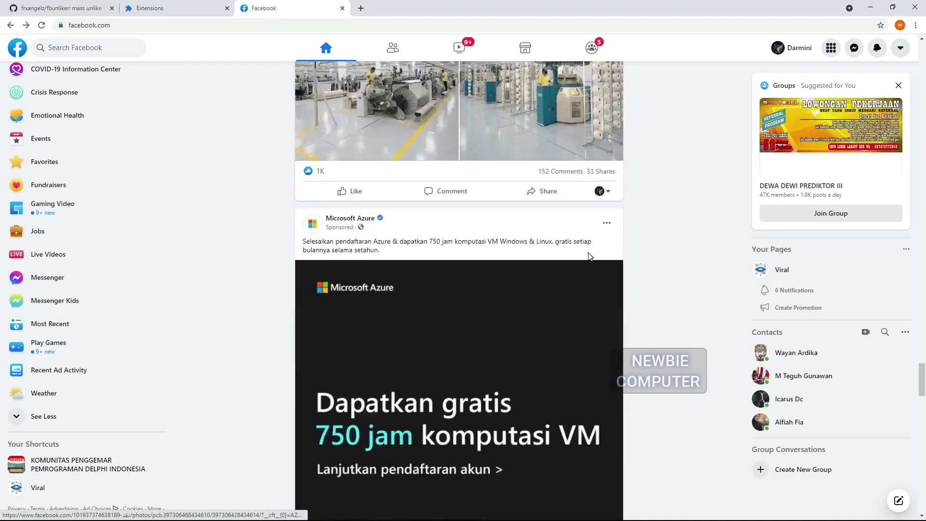
scroll(589, 253, down, 4)
scroll(589, 254, down, 4)
scroll(590, 255, down, 4)
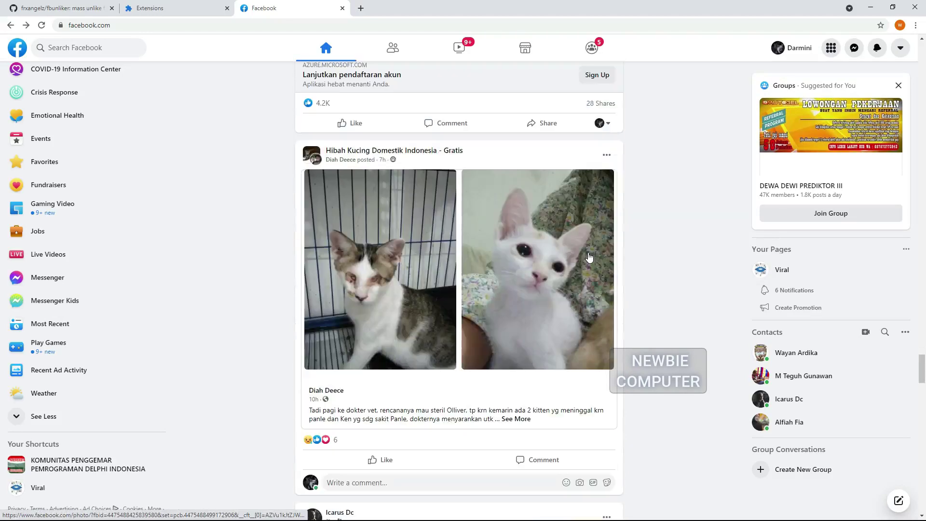
scroll(589, 257, down, 4)
scroll(589, 257, down, 4)
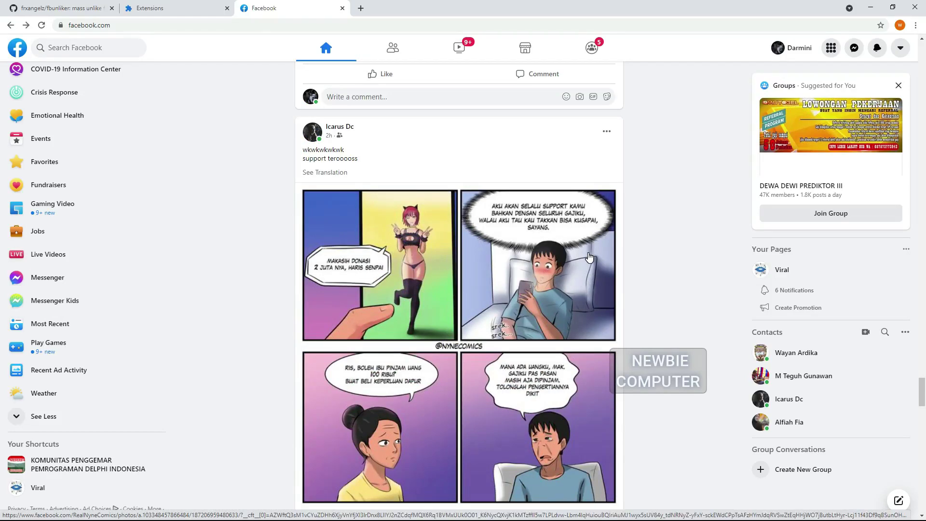
scroll(590, 257, down, 1)
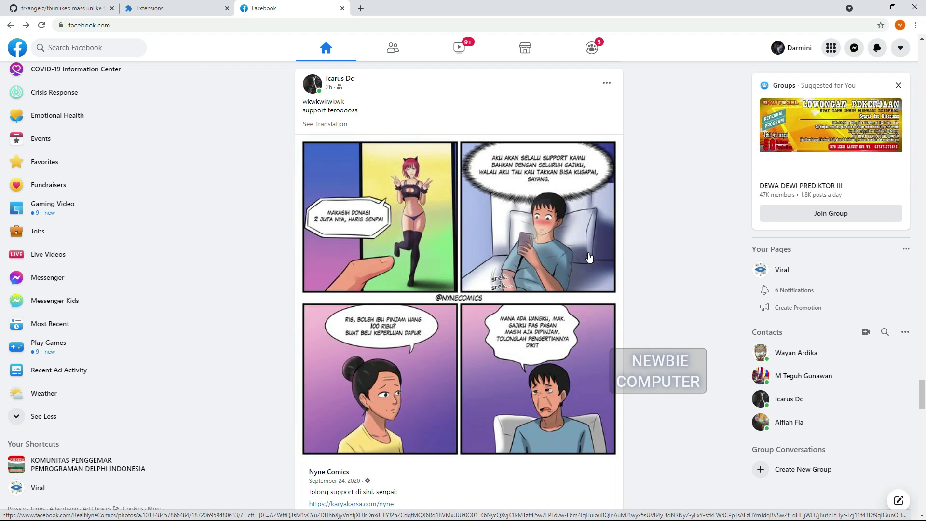
scroll(590, 257, down, 3)
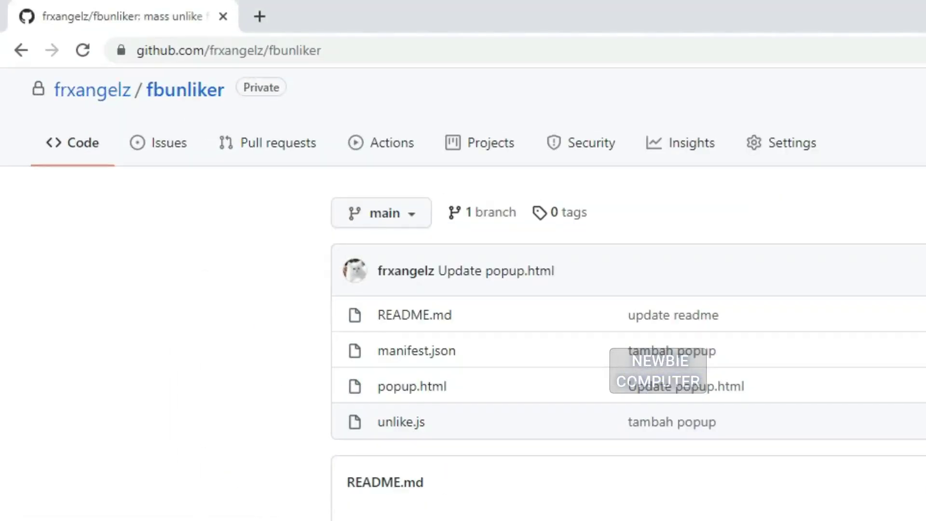
Step: Download the GitHub fbunliker repository as fbunliker-main.zip and show it in its folder
click(431, 48)
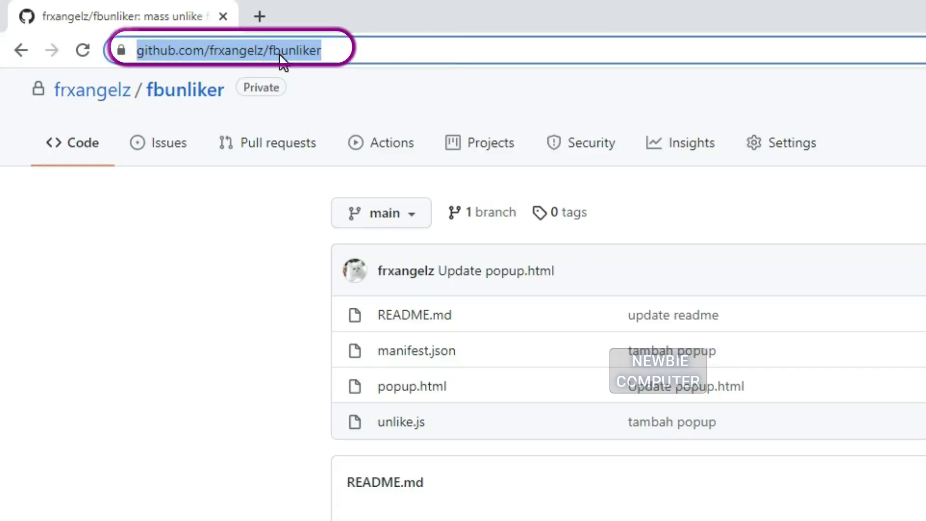
click(583, 106)
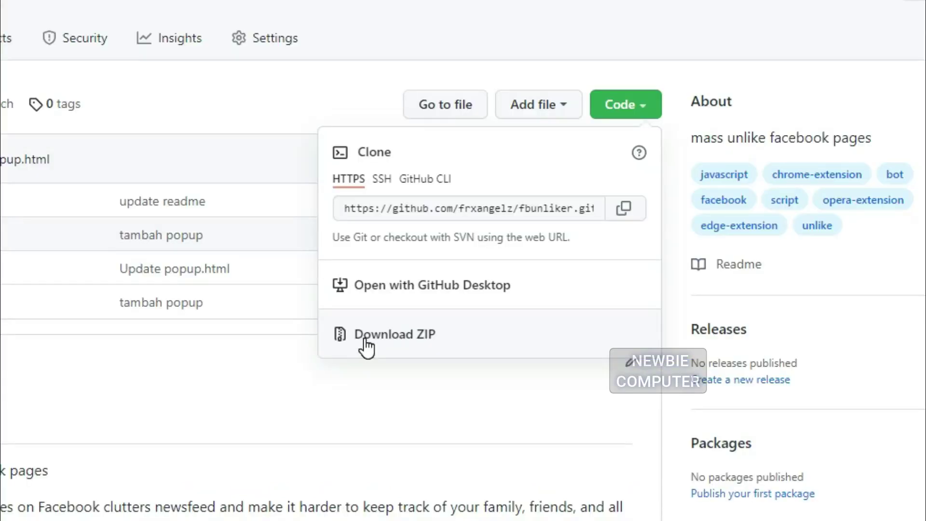
click(366, 340)
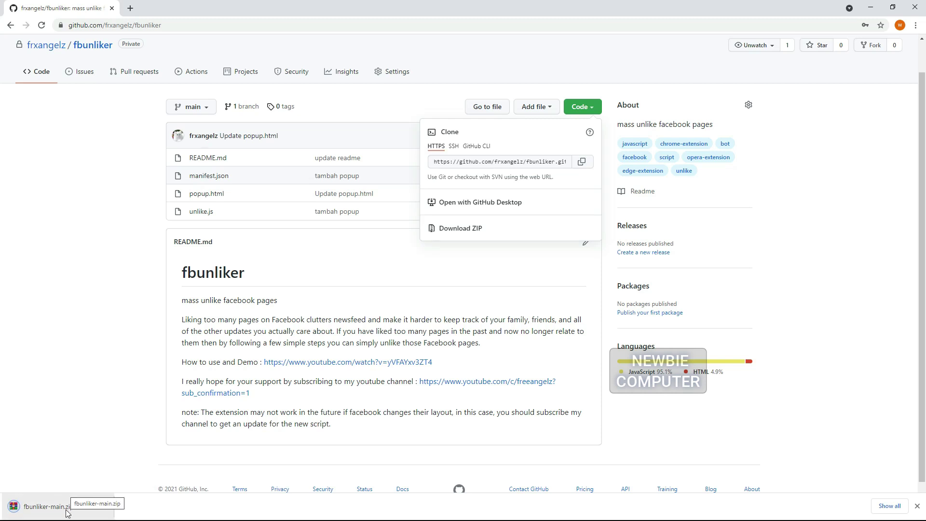
click(102, 506)
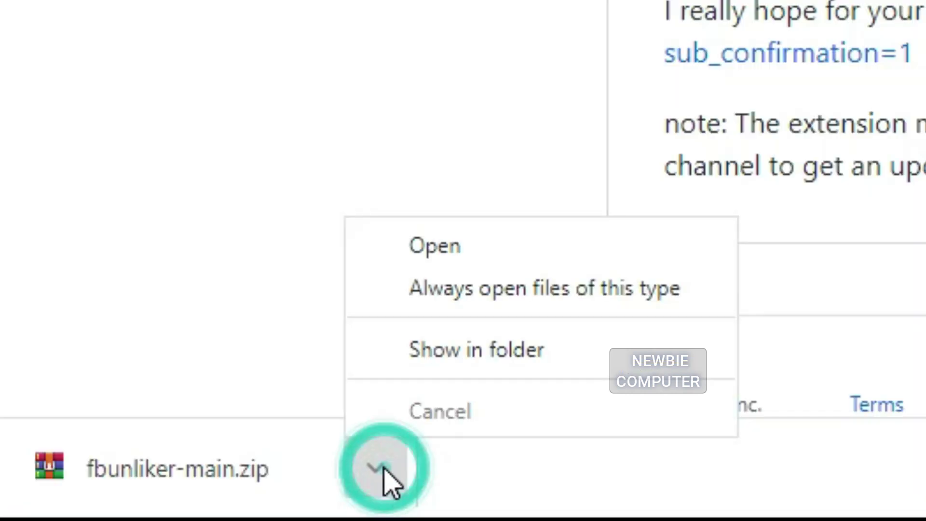
click(466, 359)
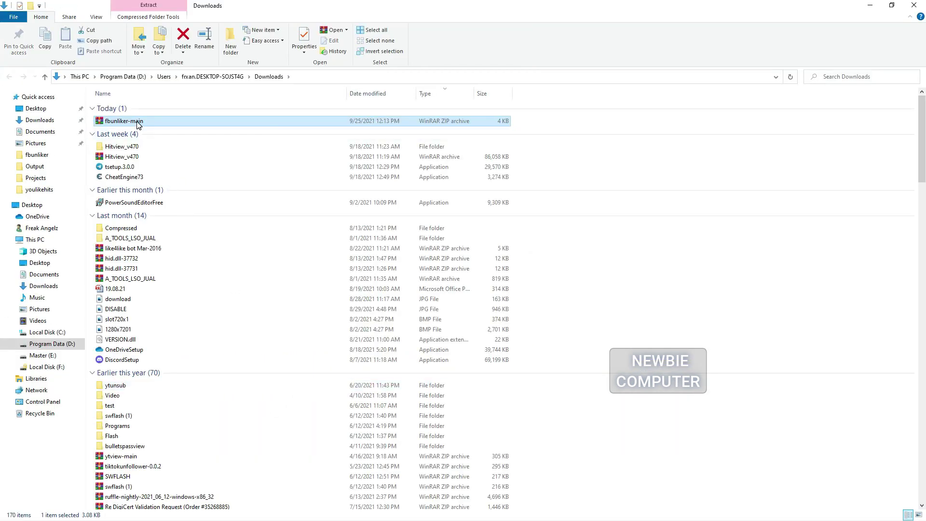
Step: Move fbunliker-main.zip from Downloads into E:\test, replacing the existing file
right_click(140, 122)
click(168, 275)
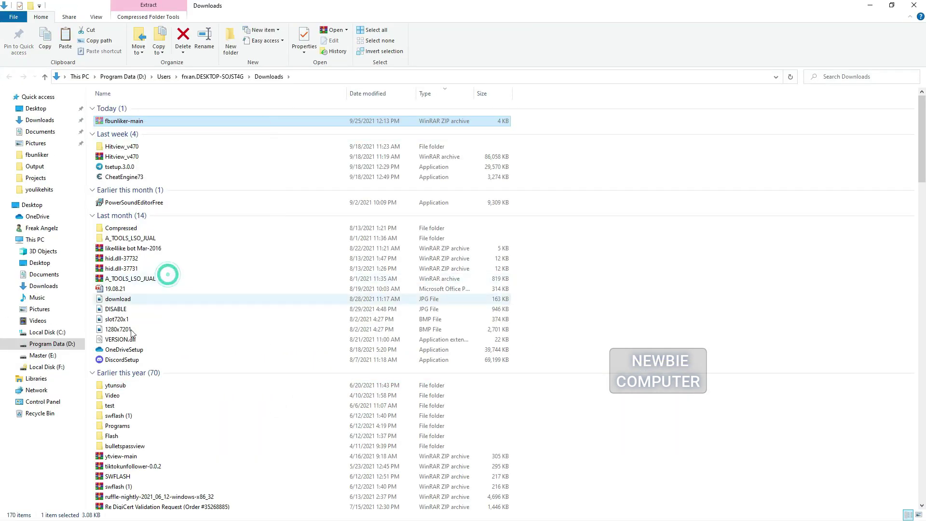
click(43, 356)
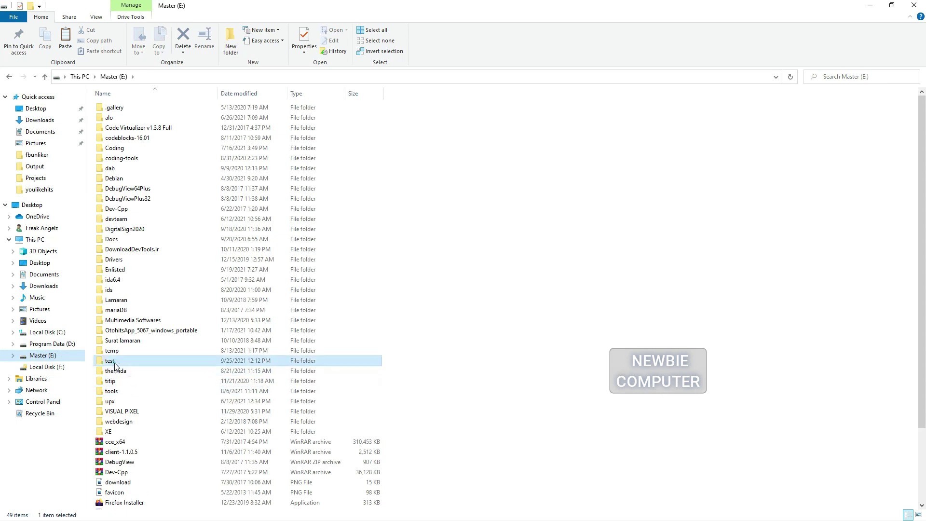
double_click(111, 361)
right_click(170, 167)
click(190, 234)
click(443, 200)
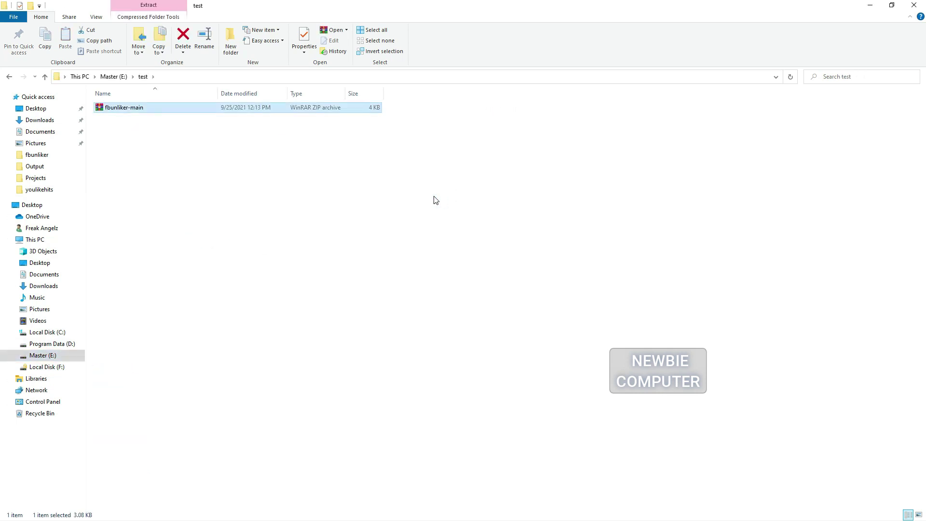
Step: Extract the archive here into an fbunliker-main folder, then return to the browser
right_click(131, 111)
click(171, 158)
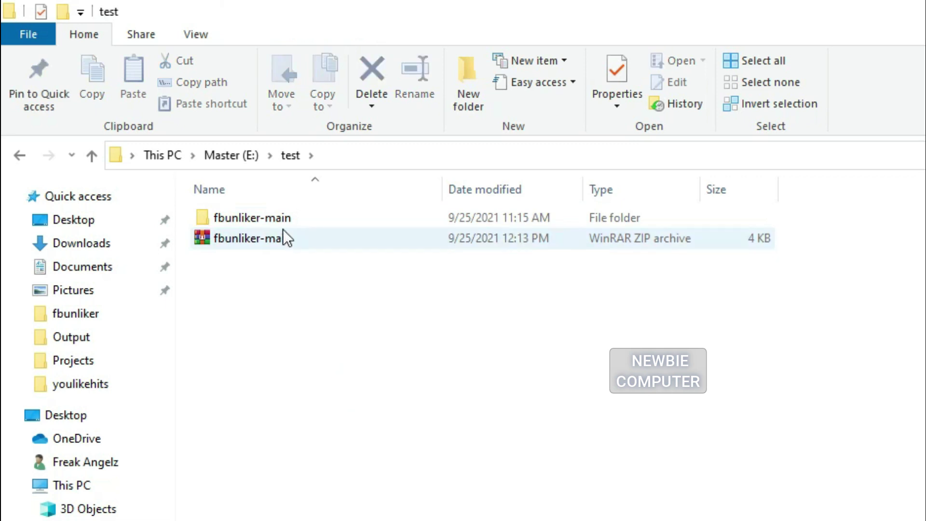
click(260, 217)
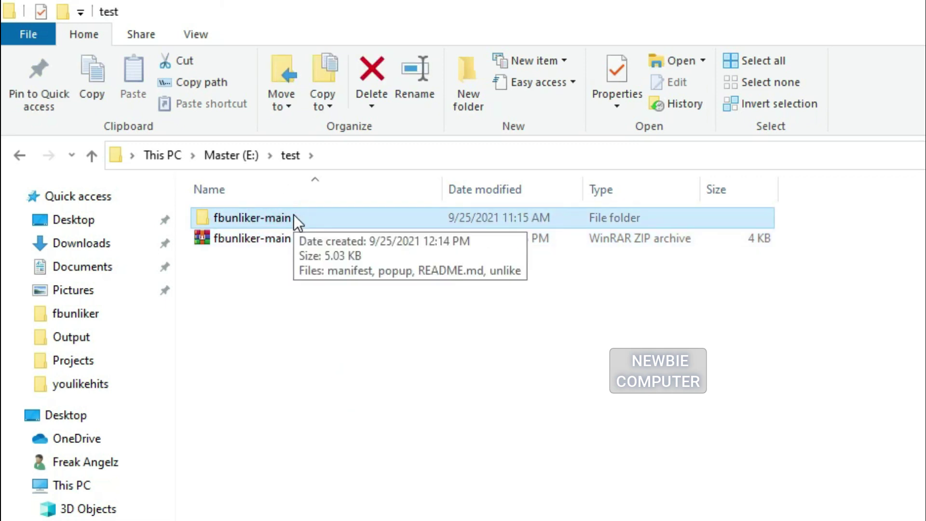
key(super)
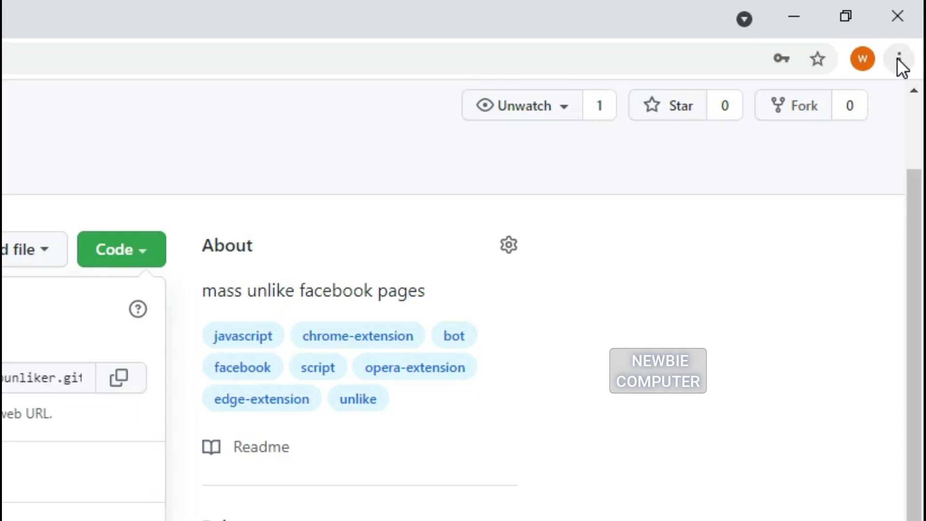
Step: Open Chrome's Extensions page from the browser's main menu
click(900, 63)
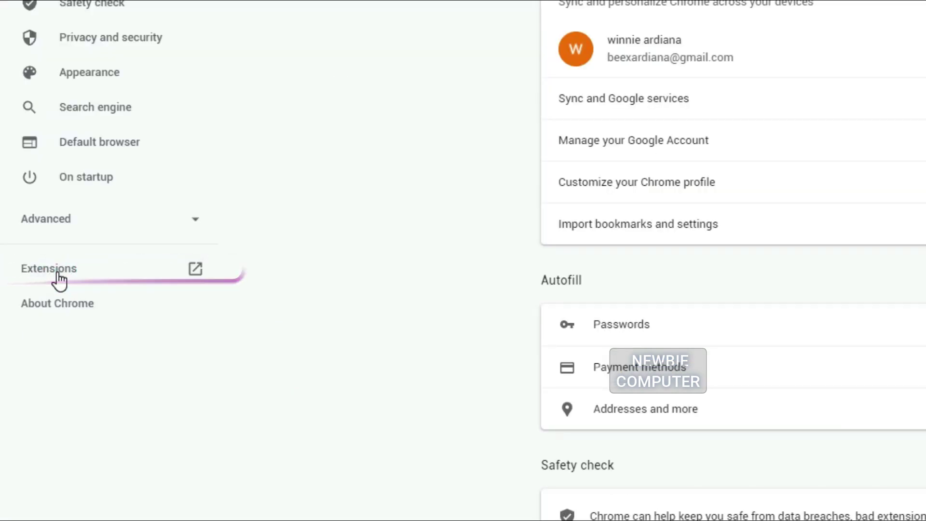
click(57, 271)
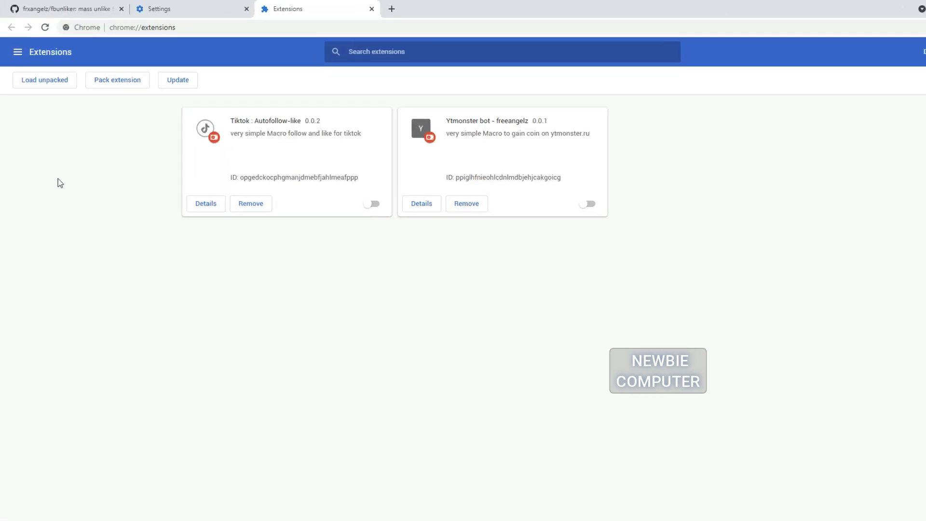
Step: Load the fbunliker-main folder from E:\test as an unpacked extension
click(55, 82)
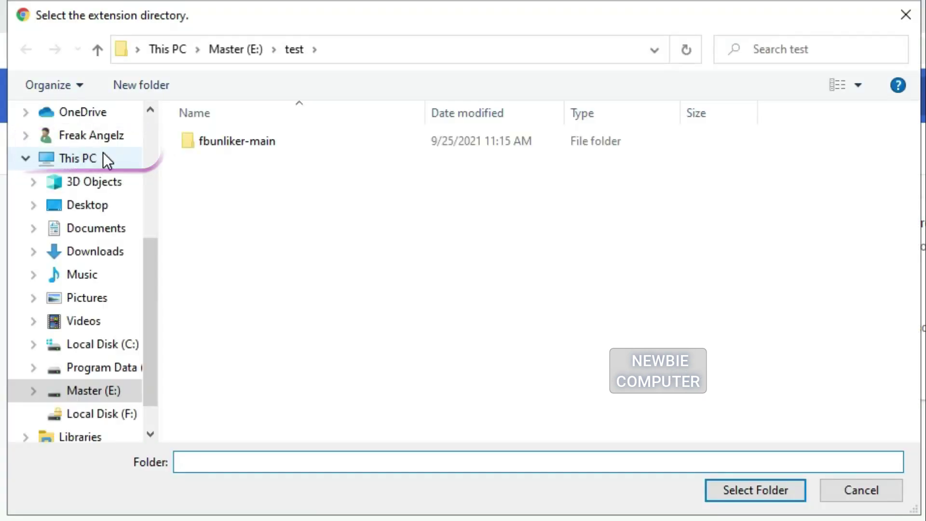
click(233, 143)
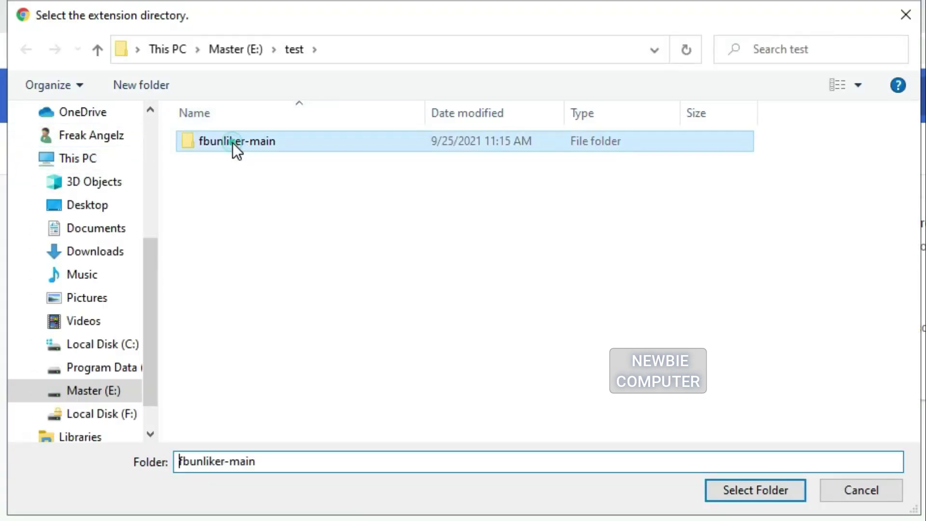
click(739, 488)
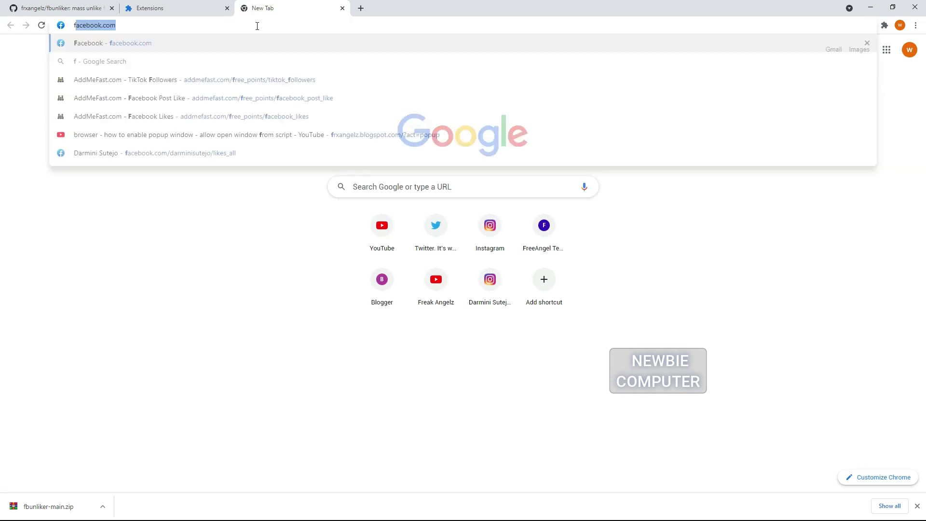
Step: Go to facebook.com, open your profile's More > Likes page, and dismiss the download notice
key(Return)
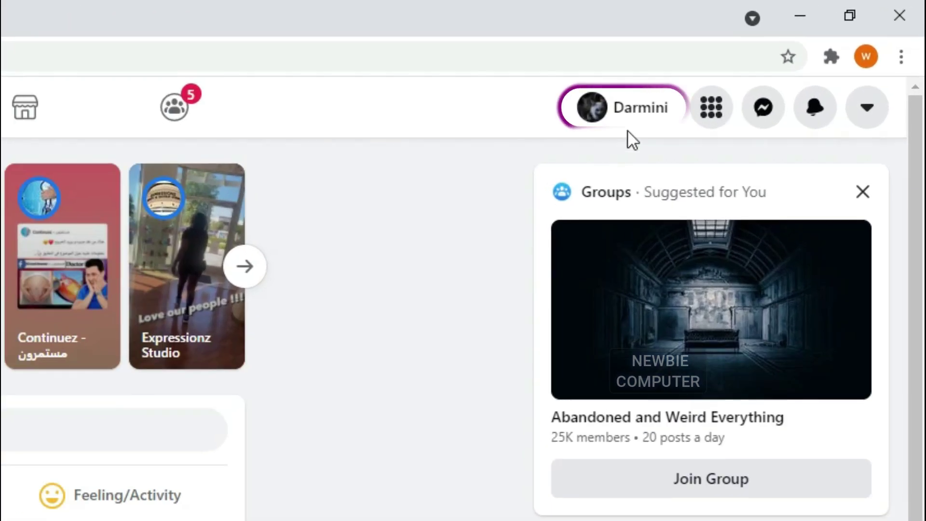
click(644, 123)
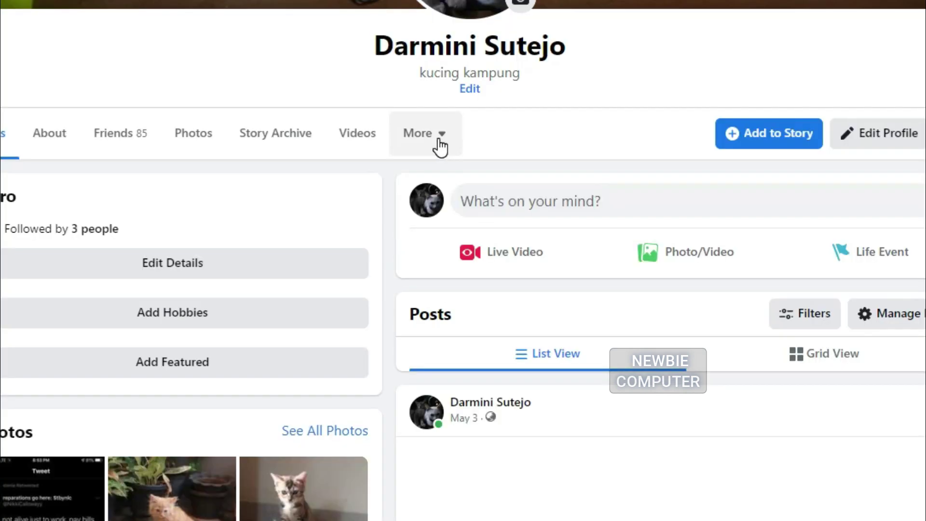
click(441, 146)
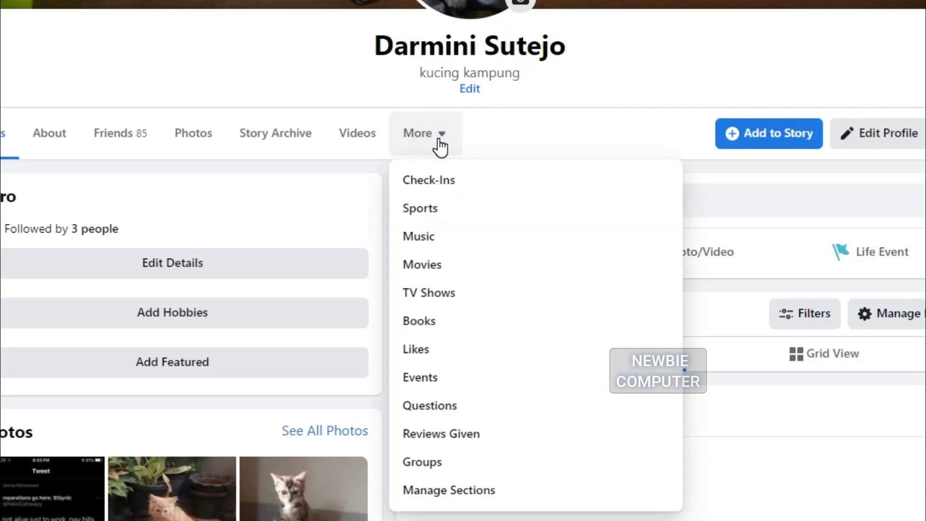
click(435, 351)
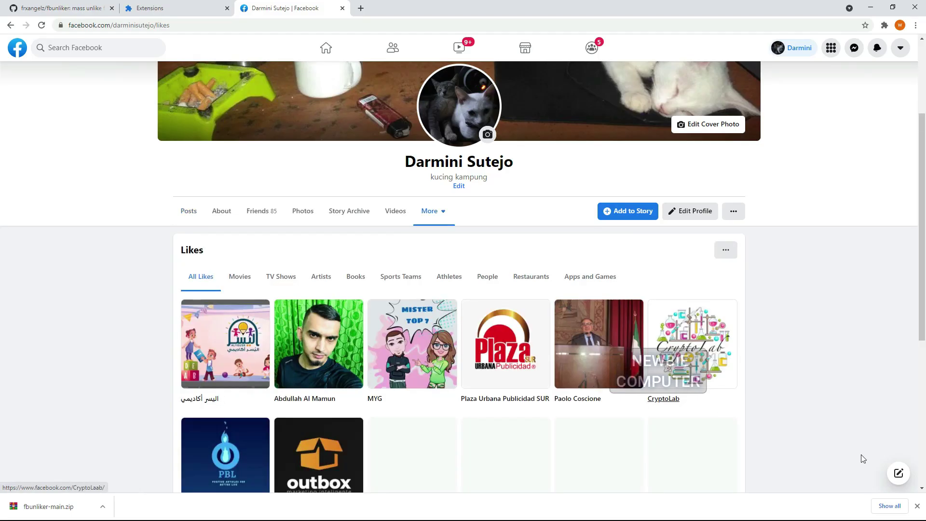
click(918, 507)
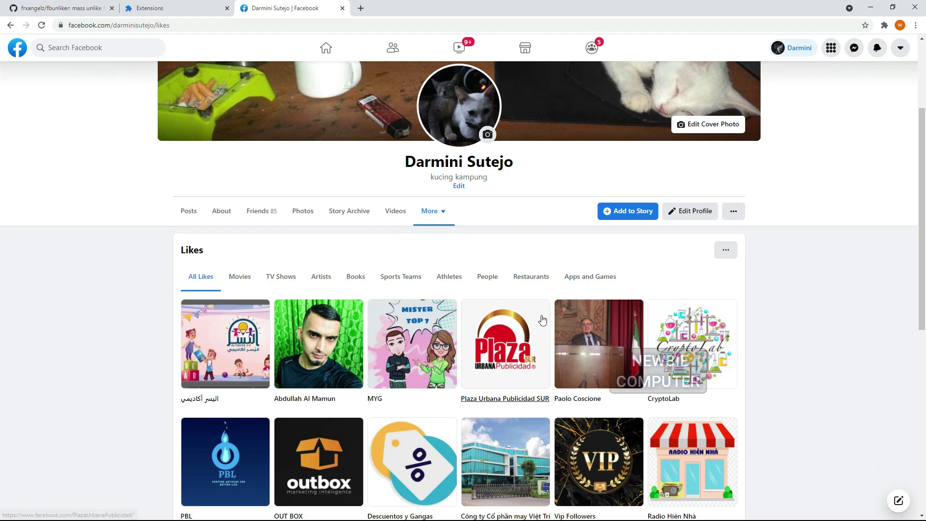
Step: Scroll down the Likes page while the UnLiker extension unlikes pages
scroll(152, 338, down, 5)
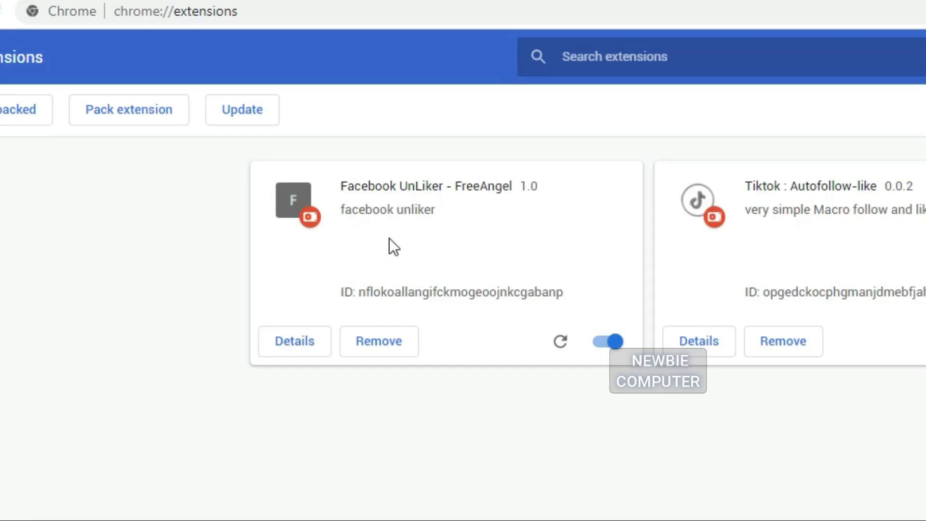
Step: Switch the Facebook UnLiker extension off and reload the Facebook Likes page
click(604, 343)
click(289, 8)
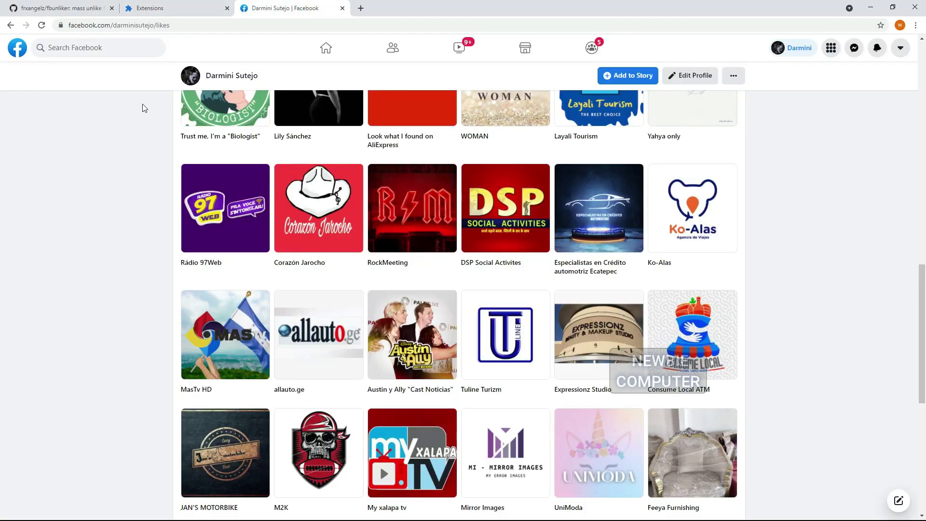
right_click(131, 104)
click(141, 134)
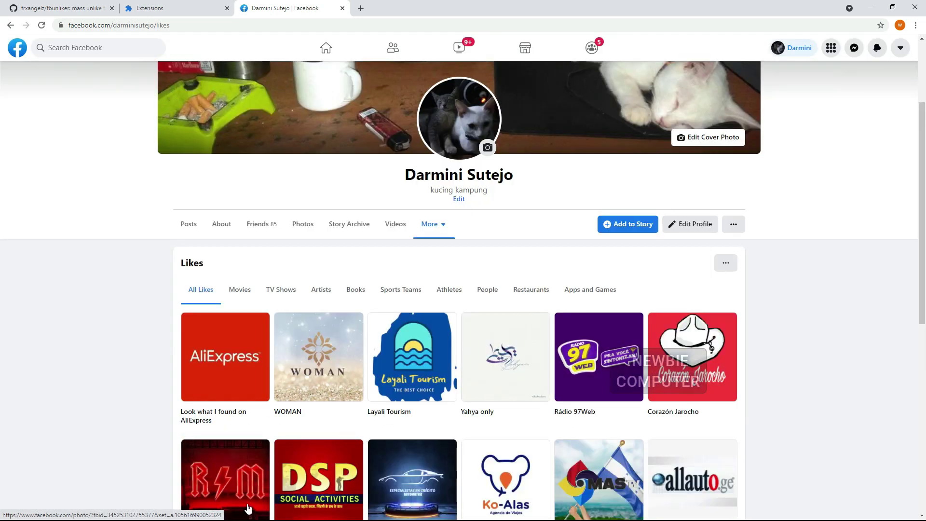
Step: Open unlike.js from the fbunliker-main folder for editing in Notepad
key(super)
mouse_move(282, 491)
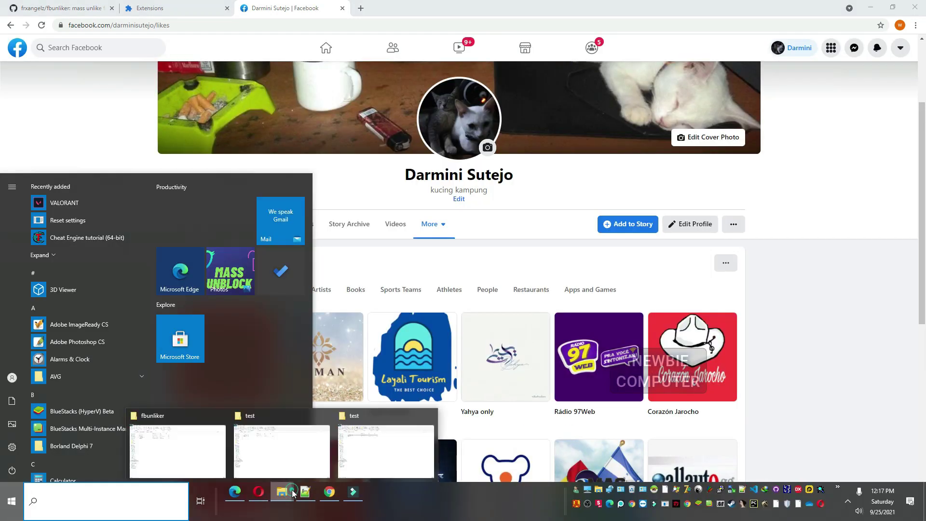
click(364, 449)
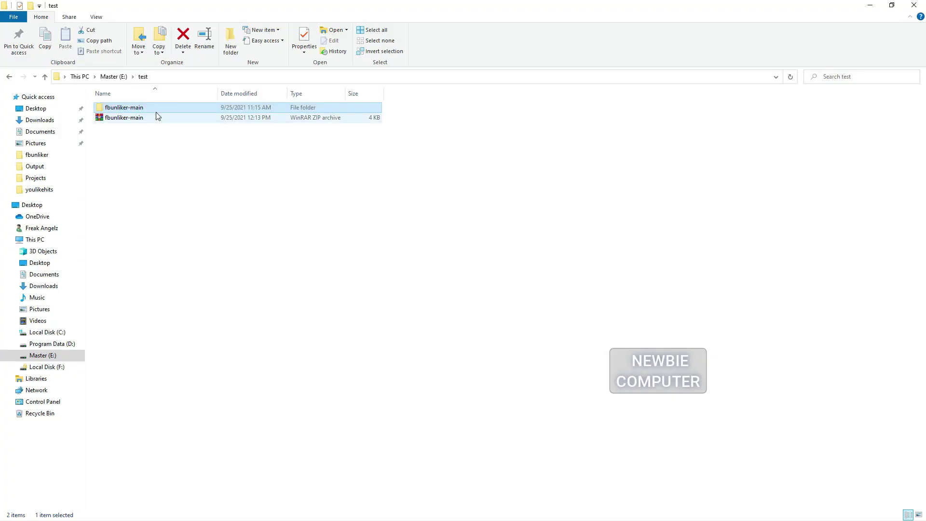
double_click(145, 108)
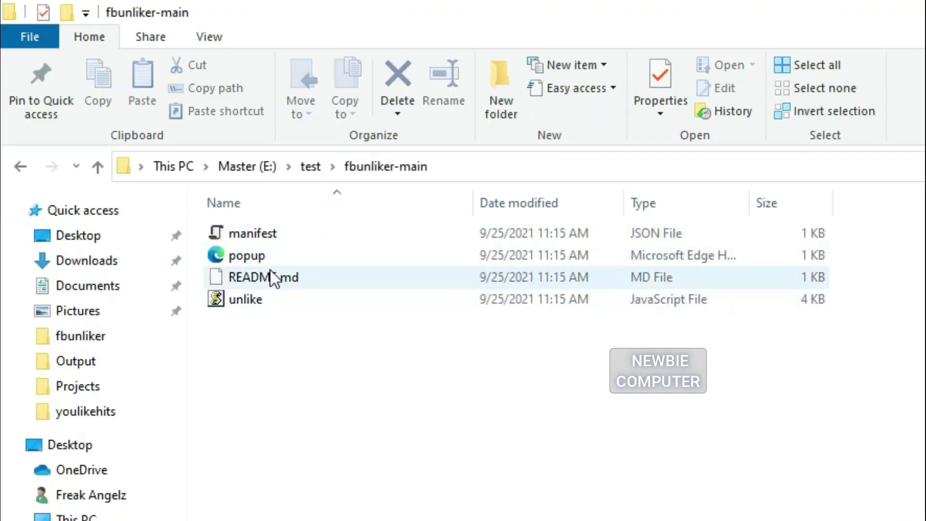
click(259, 300)
right_click(260, 300)
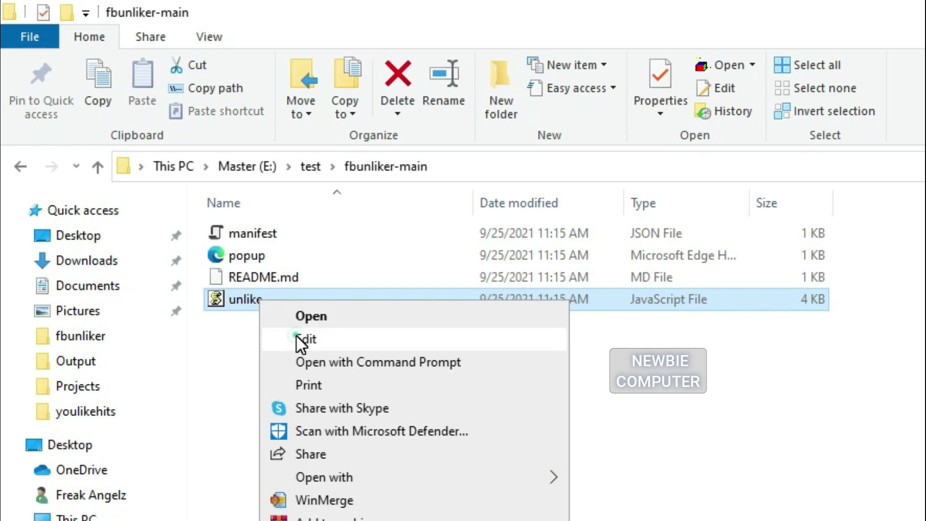
click(297, 335)
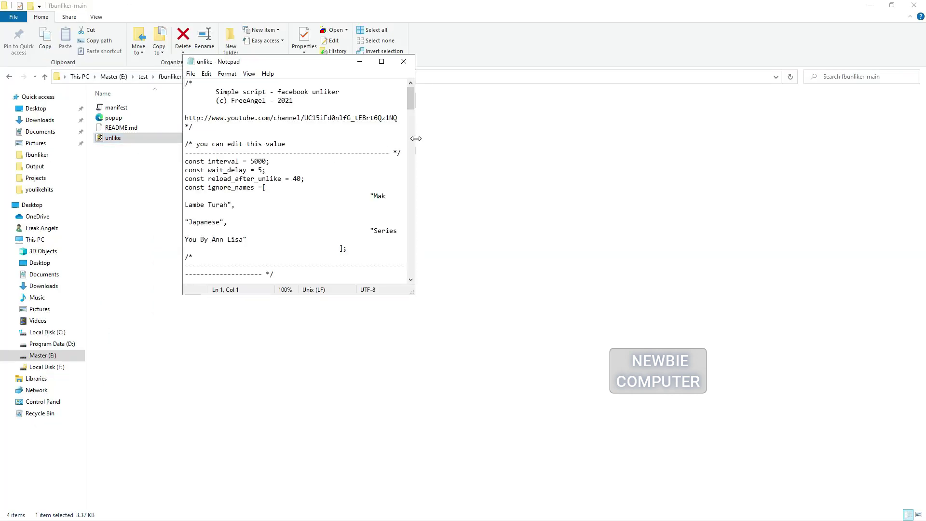
Step: Widen Notepad and review interval 5000, wait_delay 5, reload_after_unlike 40 and the ignore_names entries
drag(414, 142, 611, 178)
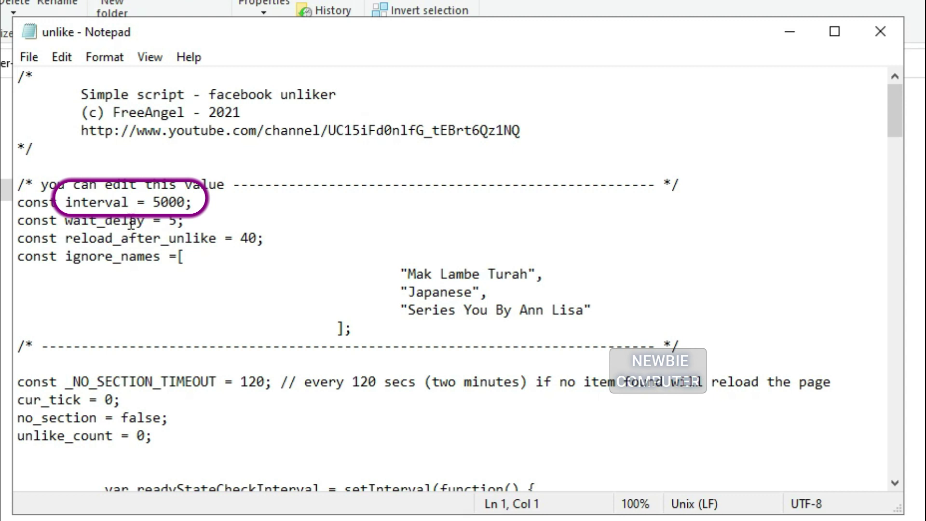
click(152, 204)
double_click(160, 203)
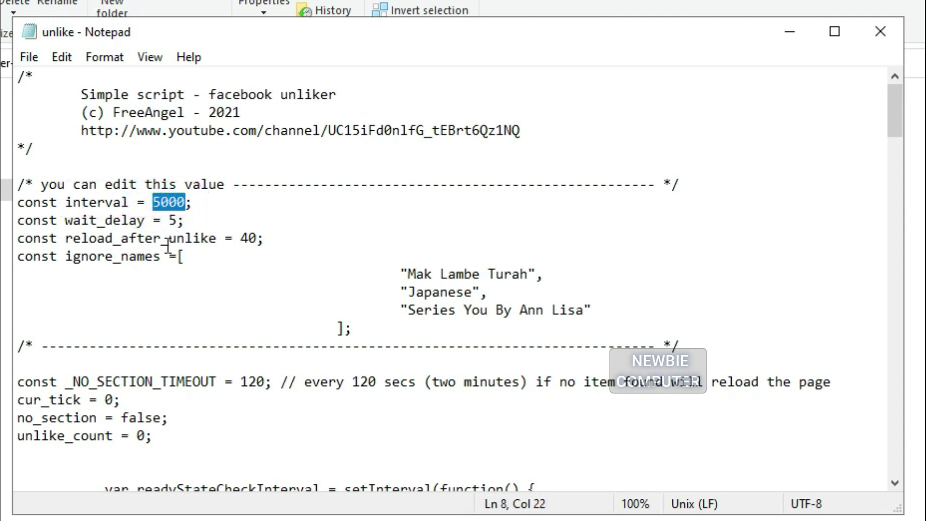
click(170, 221)
double_click(169, 221)
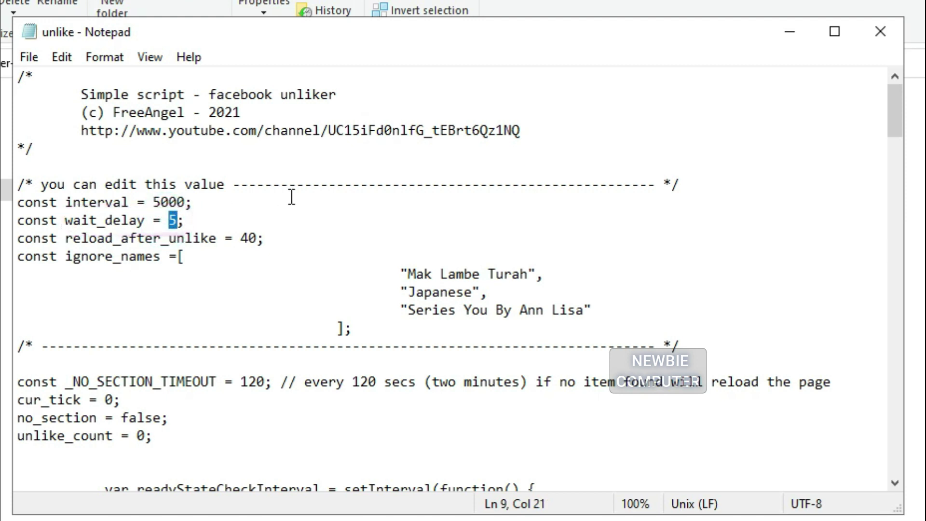
double_click(245, 237)
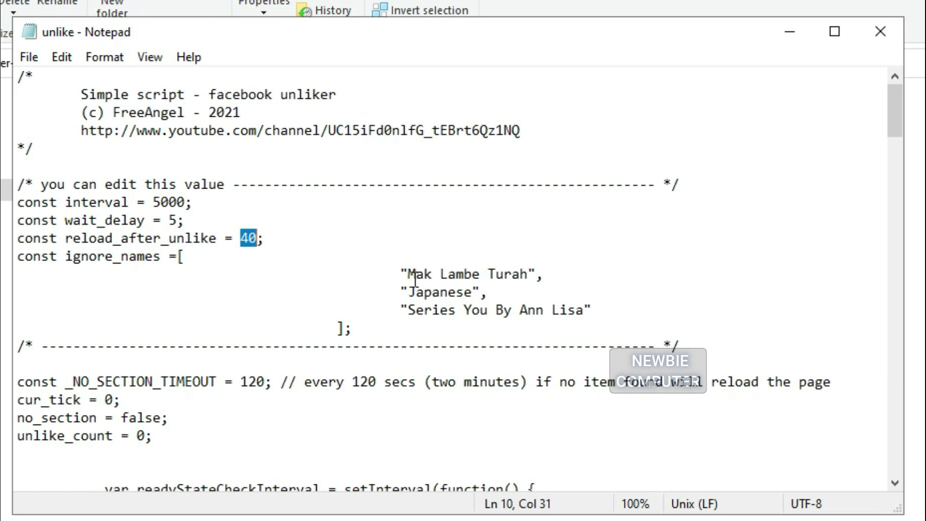
drag(401, 274, 536, 274)
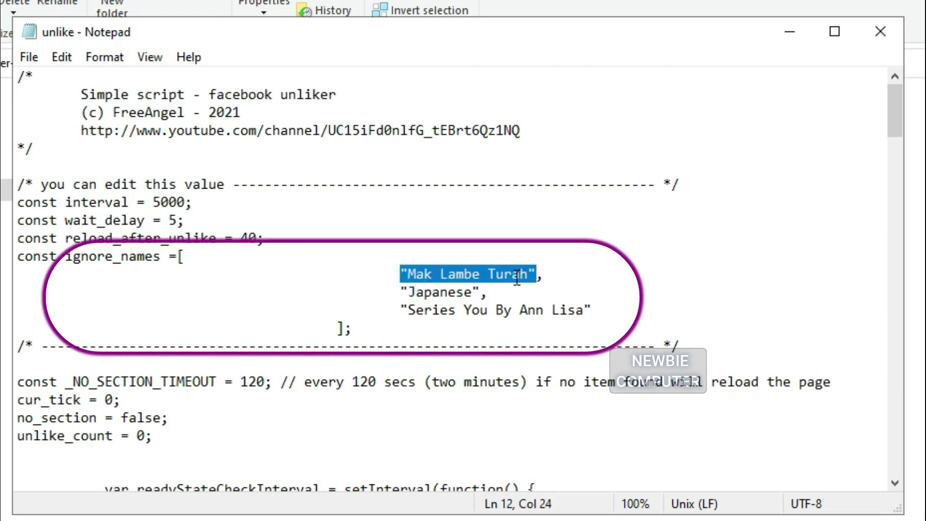
click(448, 293)
double_click(448, 292)
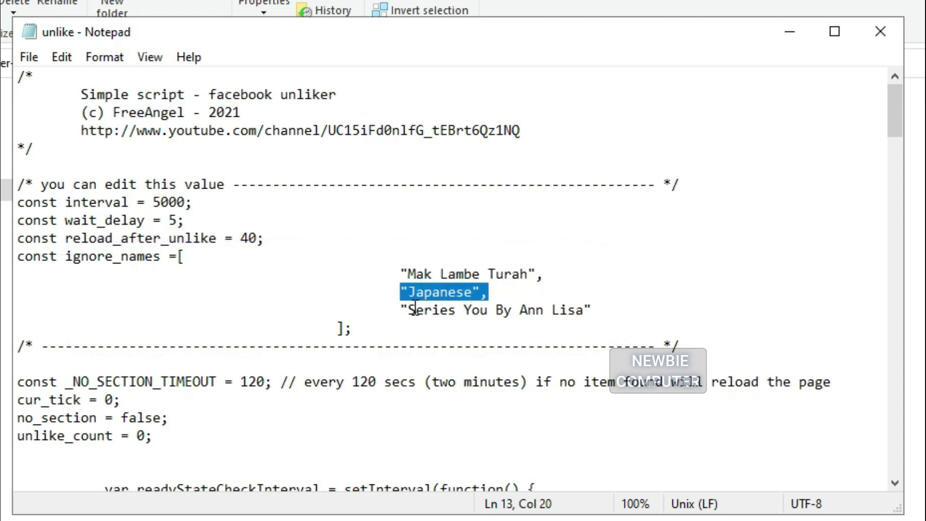
drag(409, 310, 584, 309)
Step: Add "any name you want" to ignore_names, save unlike.js, and close Notepad
key(End)
text(,)
key(Return)
key(Tab)
key(Tab)
key(Tab)
key(Tab)
key(Tab)
key(Tab)
text("any)
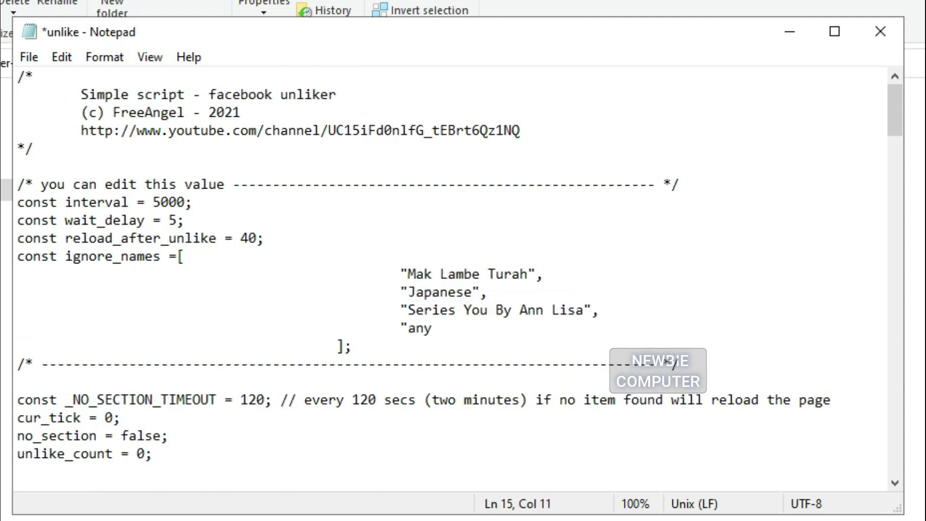
text( name you want")
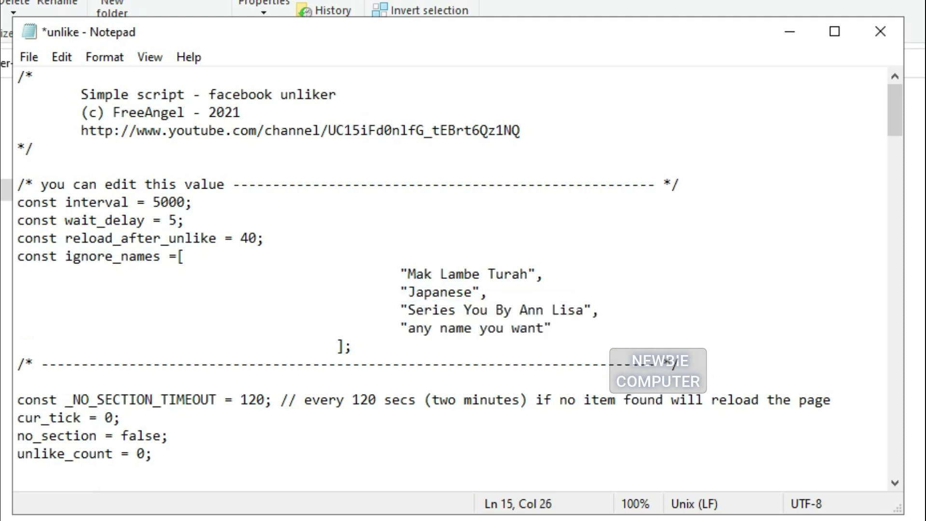
click(29, 57)
click(62, 145)
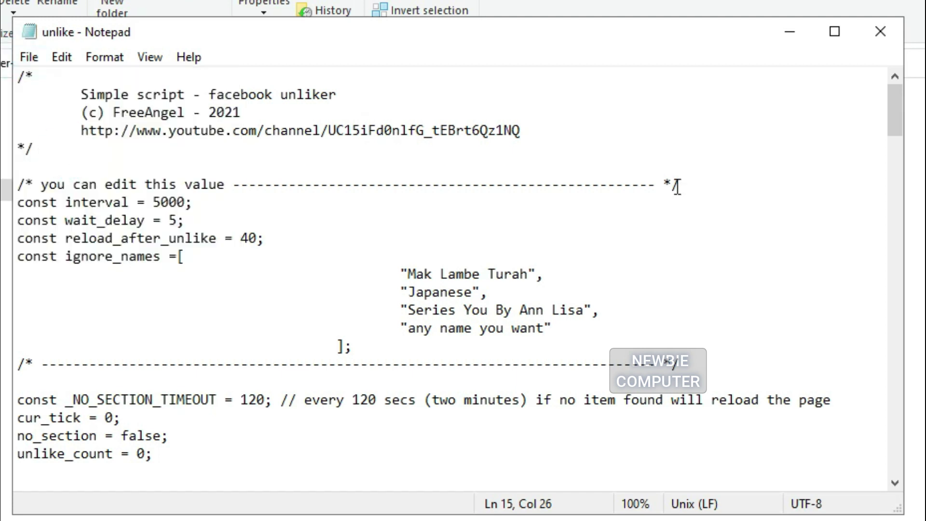
click(885, 33)
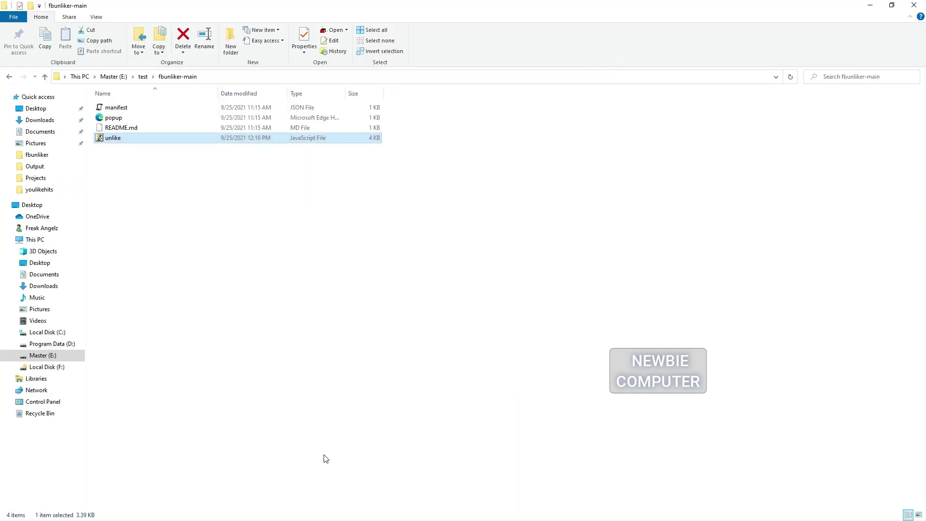
Step: In Chrome's Extensions tab, switch Facebook UnLiker back on and reload it
key(super)
click(345, 510)
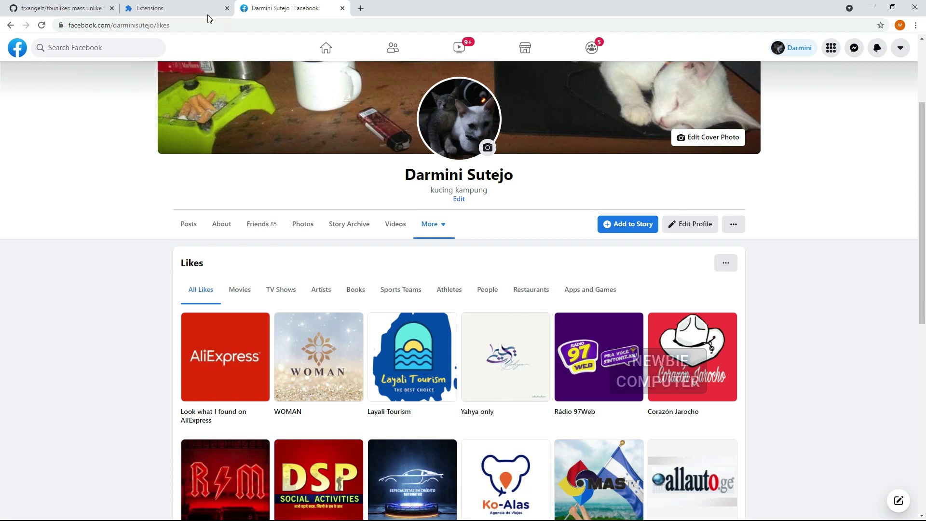
click(186, 11)
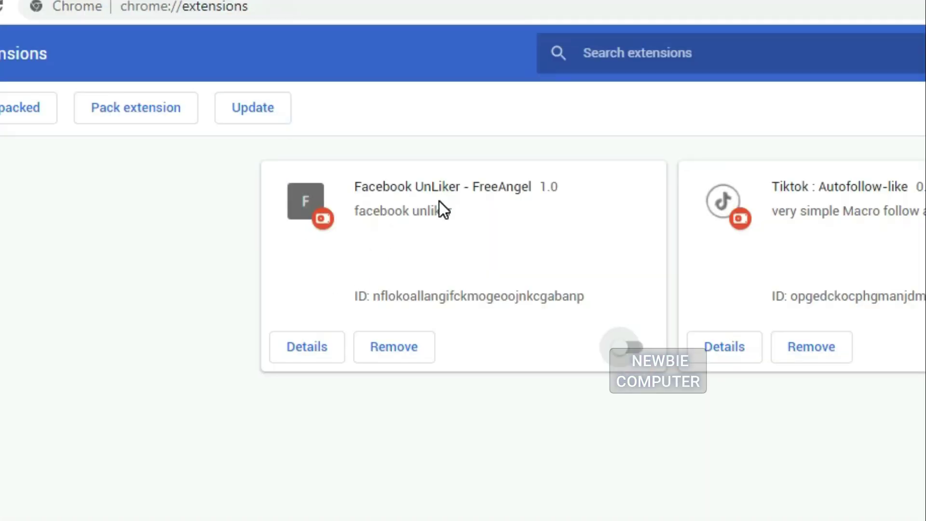
click(620, 348)
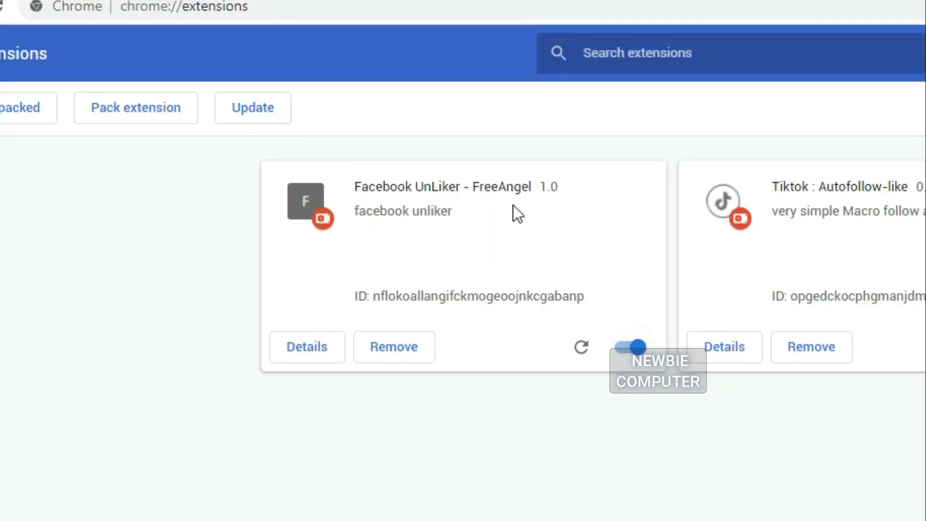
click(581, 348)
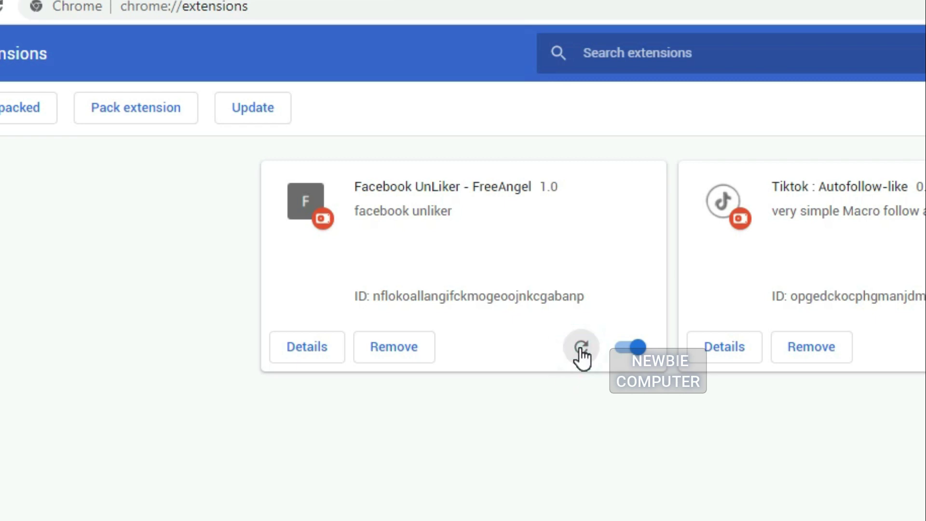
click(580, 349)
Step: Reload the Facebook Likes tab and scroll down as the extension unlikes pages
click(300, 10)
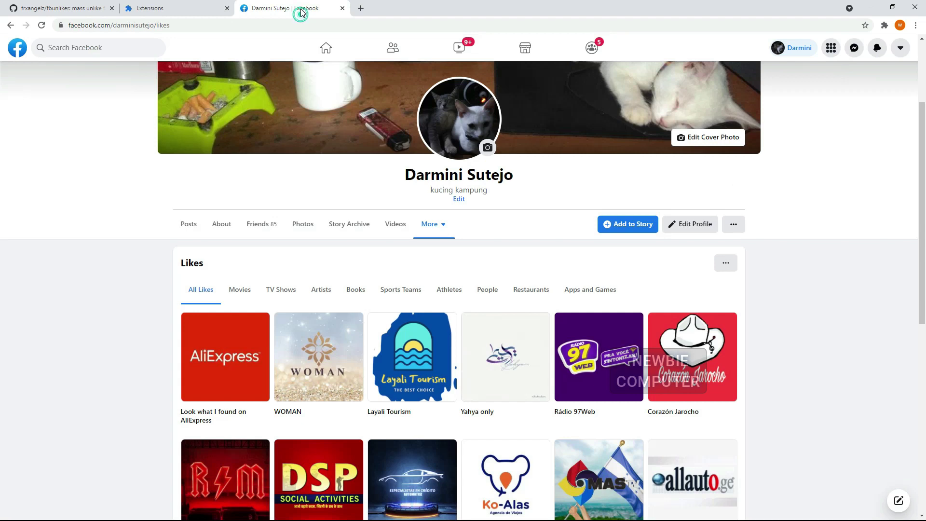
right_click(113, 187)
click(122, 215)
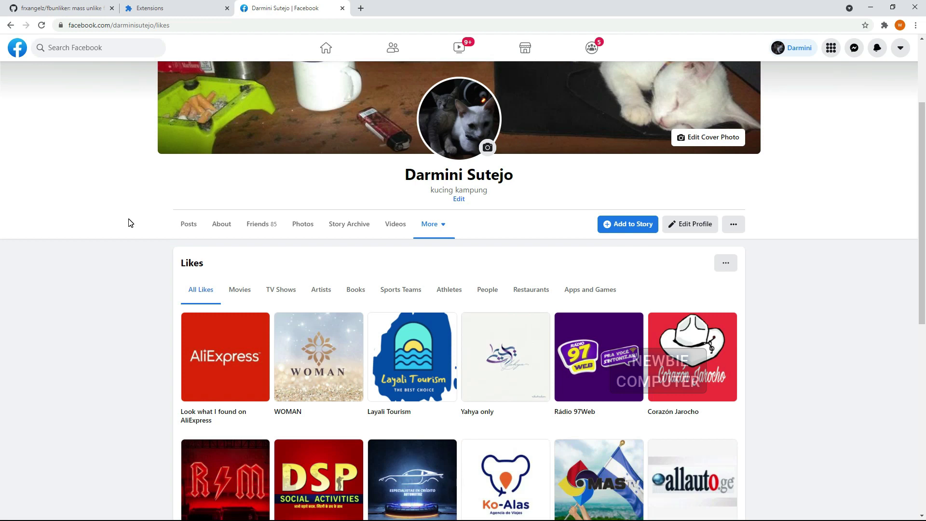
scroll(129, 222, down, 5)
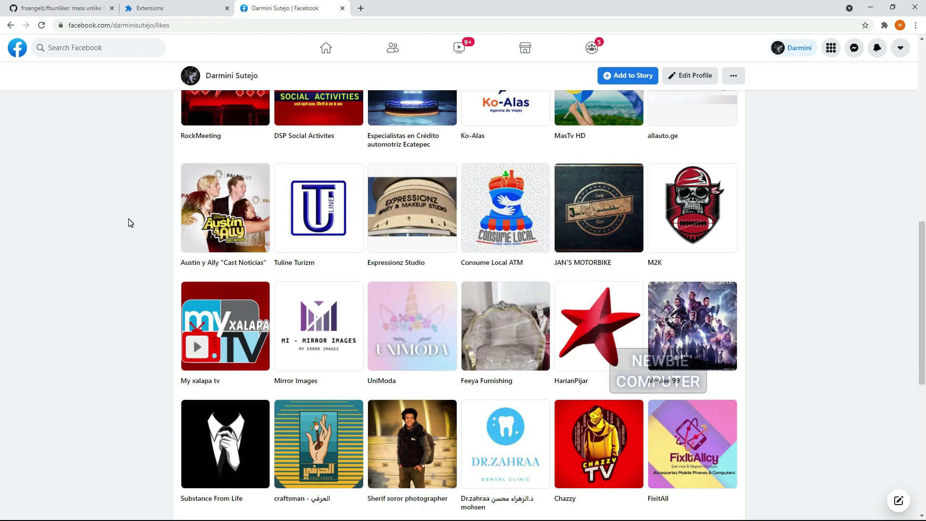
Step: Turn off the Facebook UnLiker extension and reload the Facebook Likes page
click(168, 14)
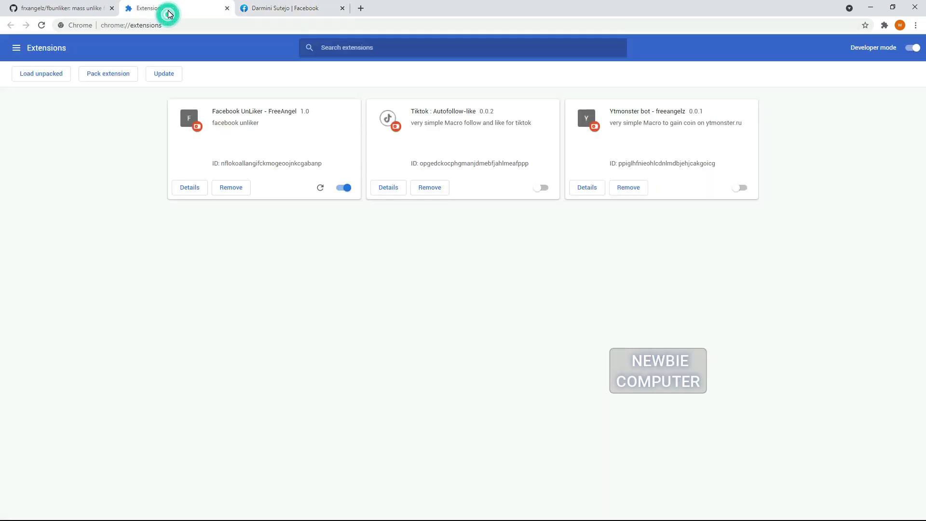
click(339, 191)
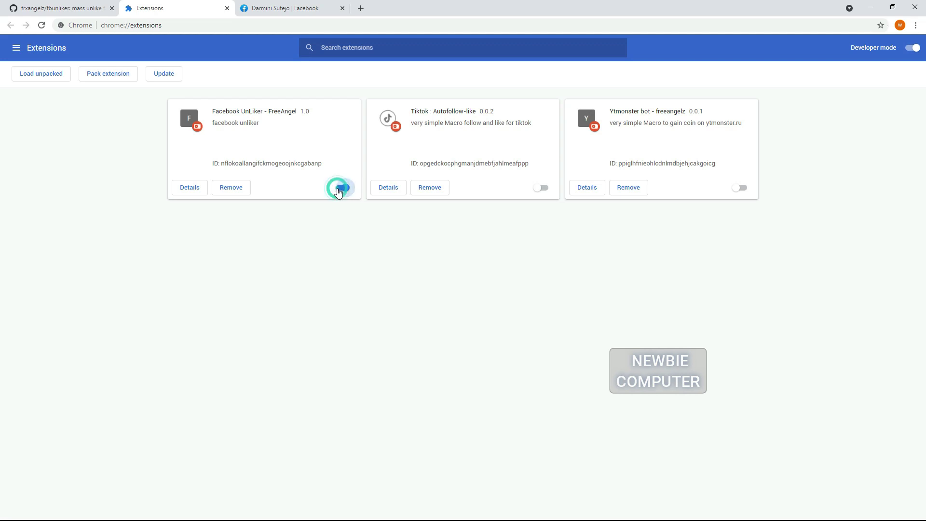
click(306, 8)
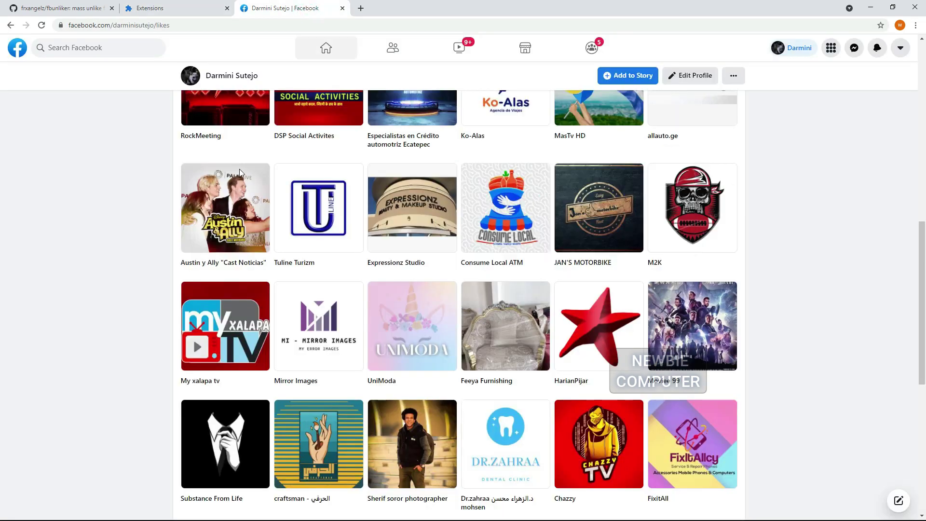
right_click(137, 196)
click(152, 222)
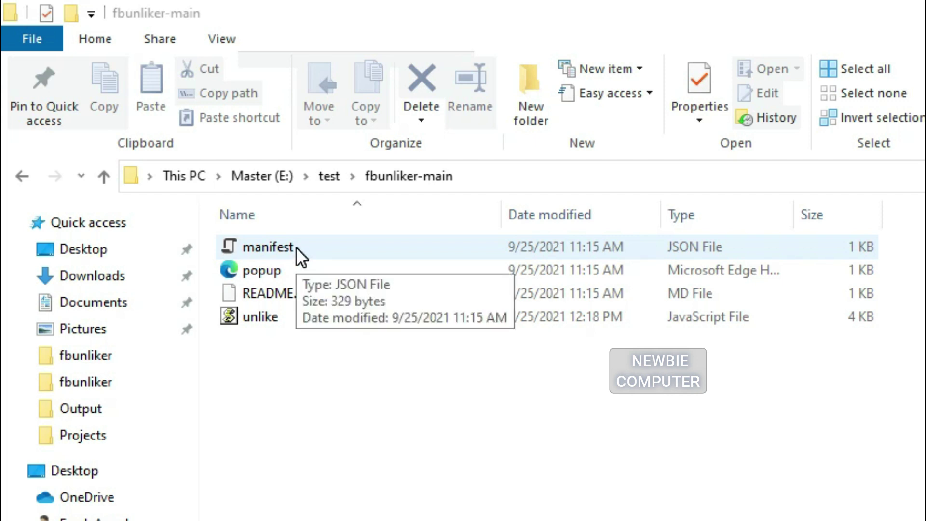
Step: In Notepad++, go over manifest.json's manifest_version, name, description and version entries
key(super)
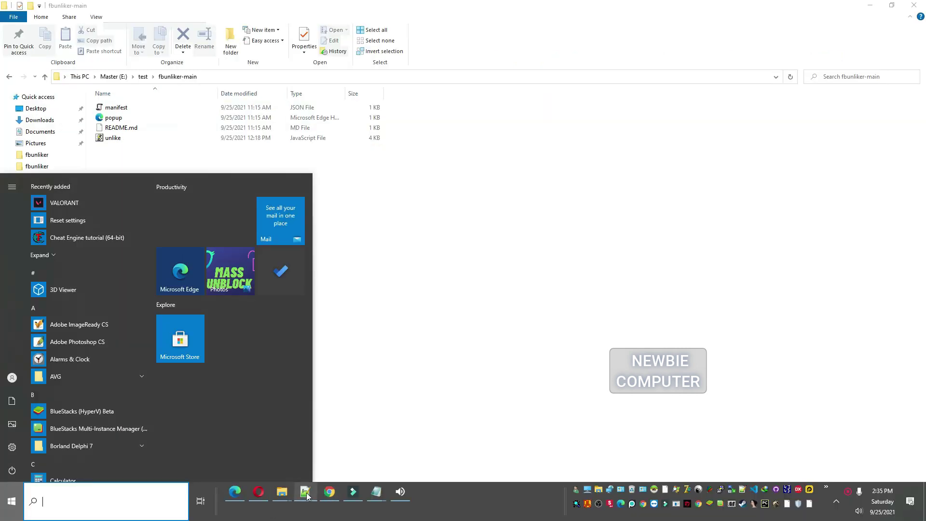
click(306, 493)
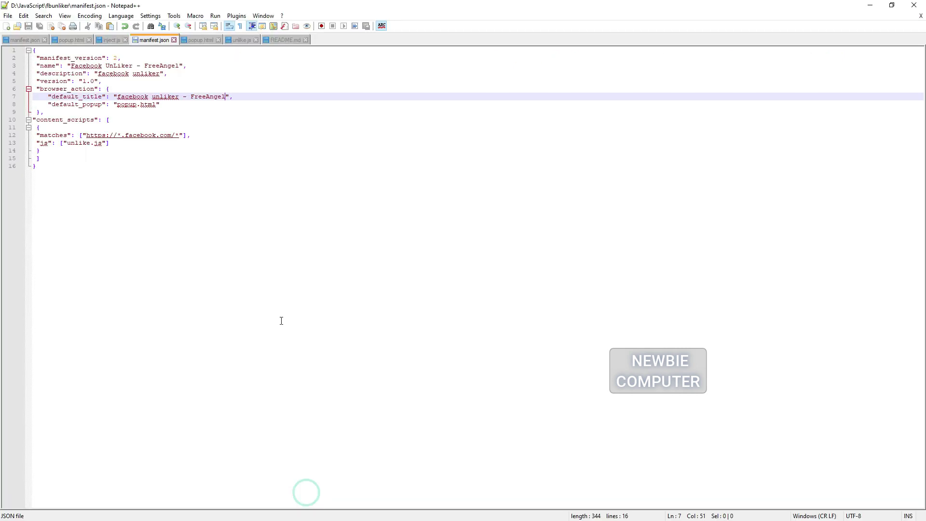
click(152, 58)
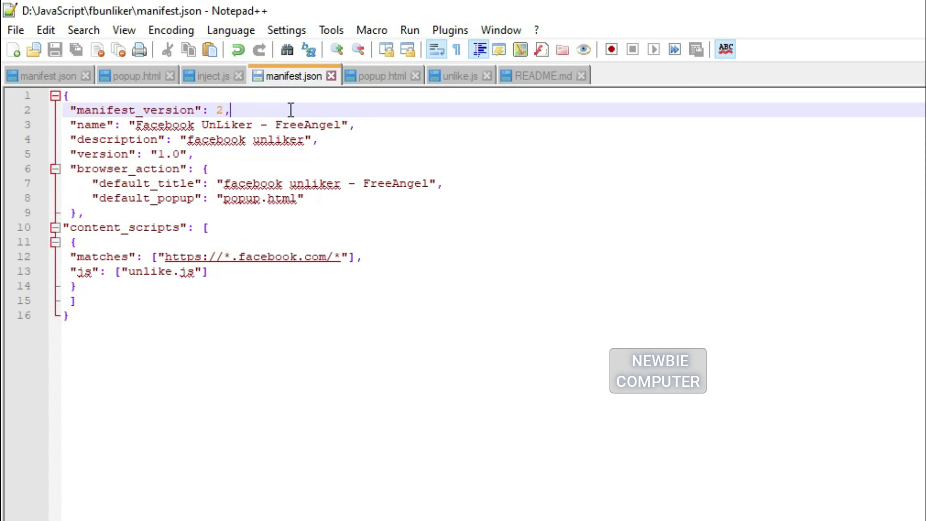
click(428, 122)
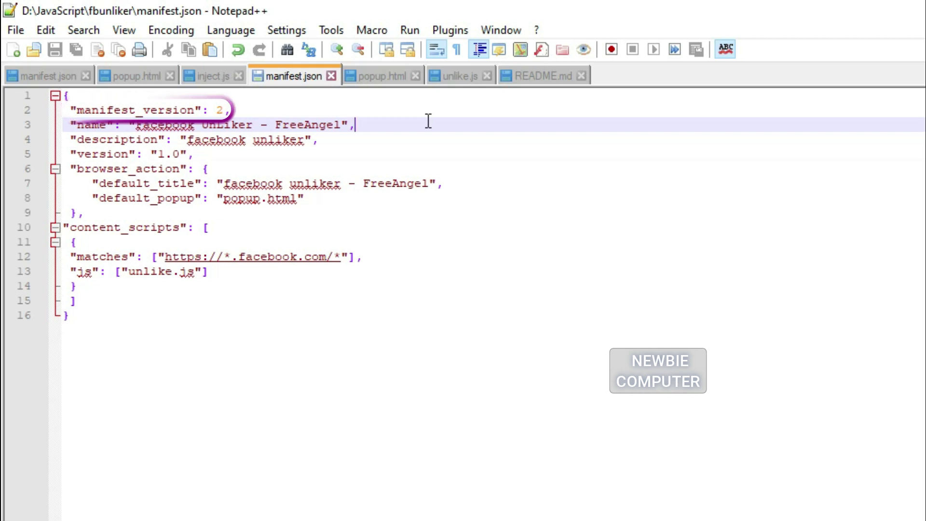
click(392, 143)
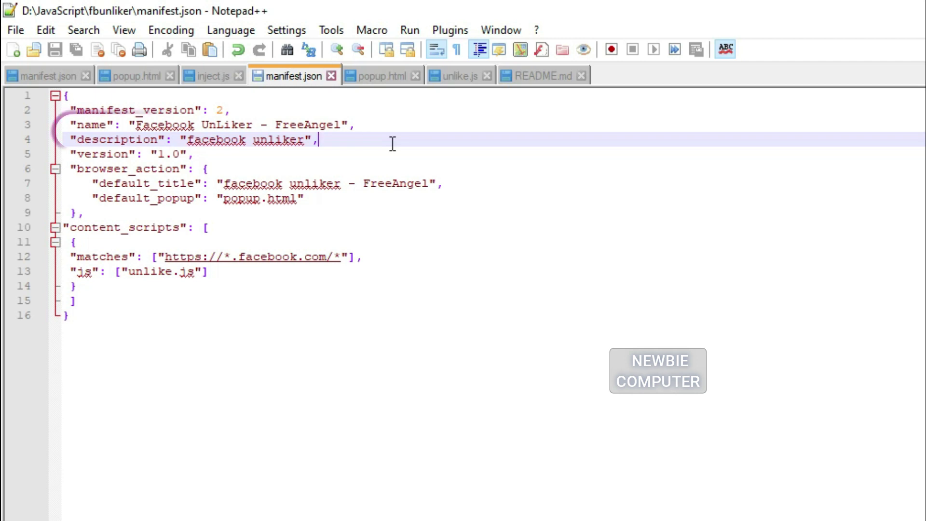
click(346, 157)
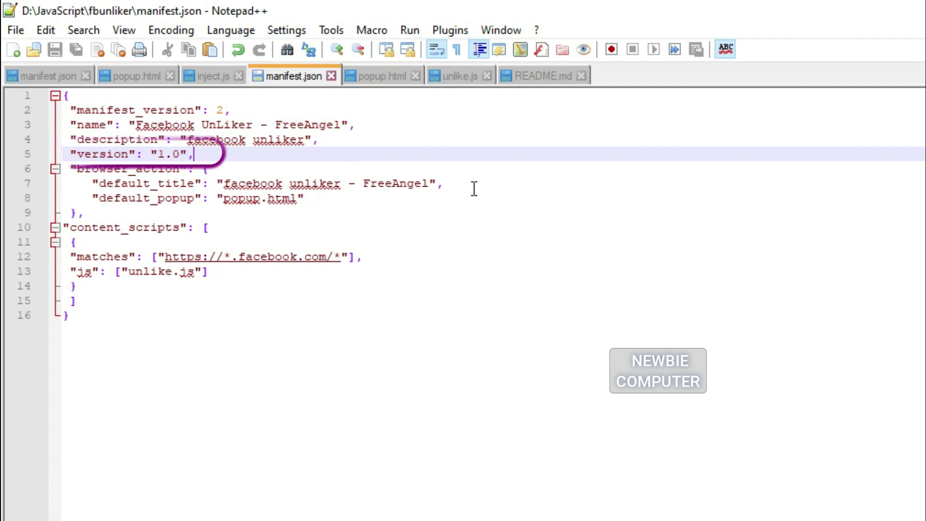
Step: Go over the browser_action, default_title, default_popup, matches and unlike.js entries, then show popup.html
click(154, 167)
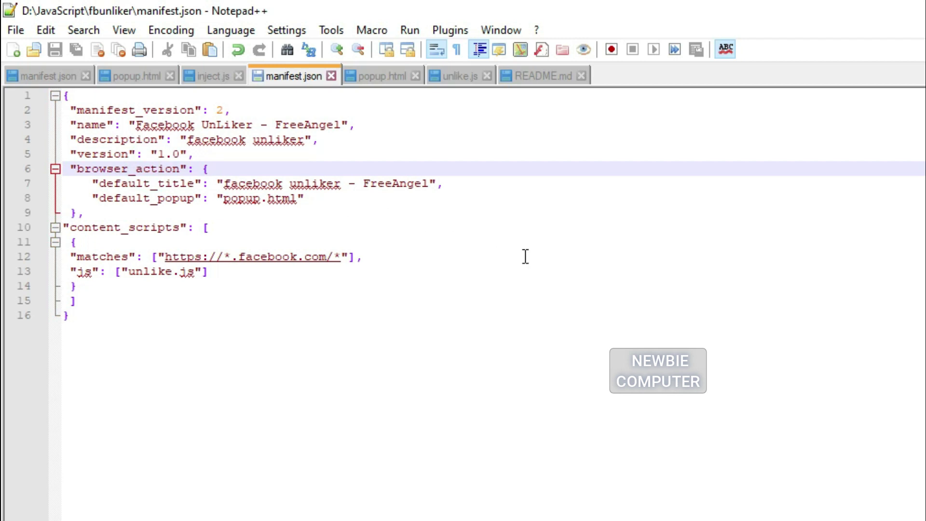
click(487, 185)
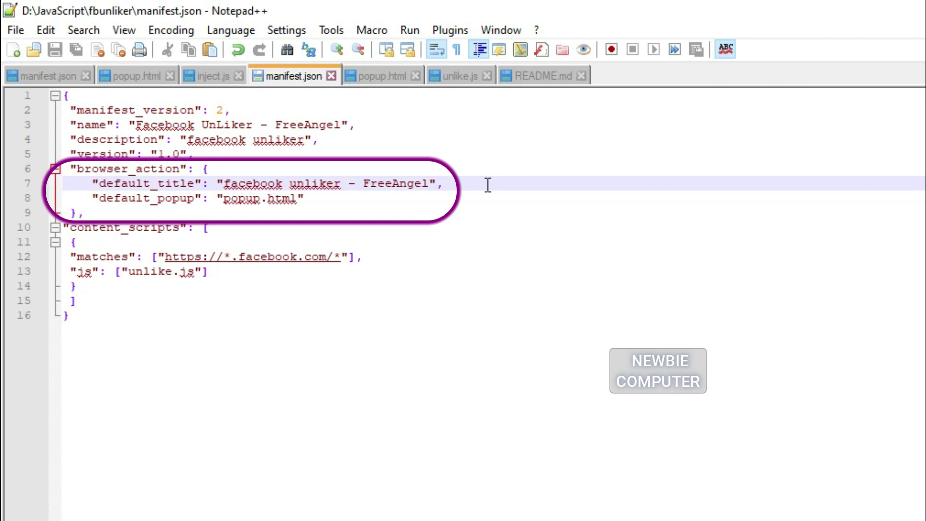
click(425, 199)
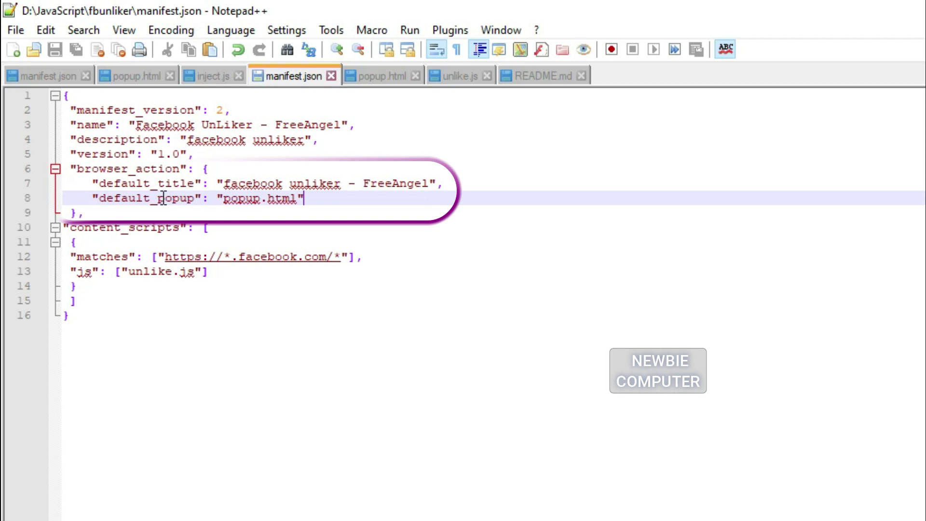
click(379, 261)
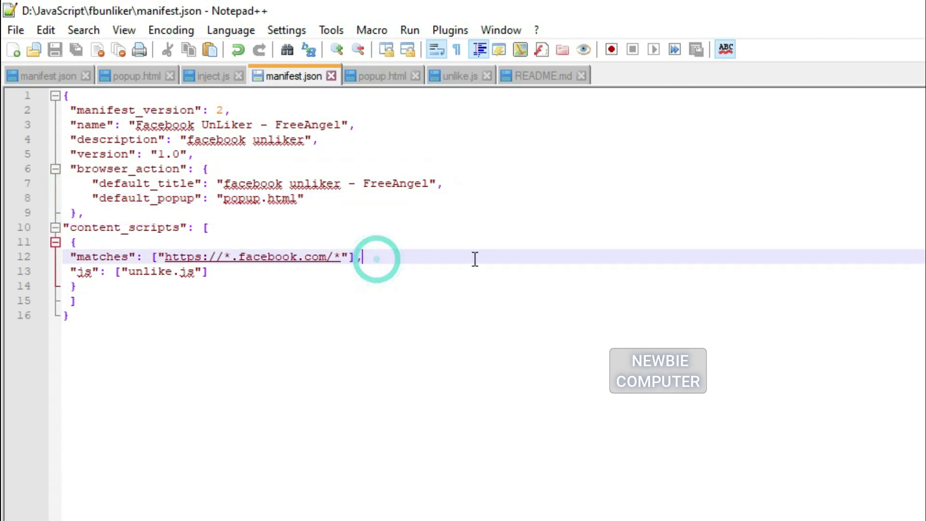
click(345, 276)
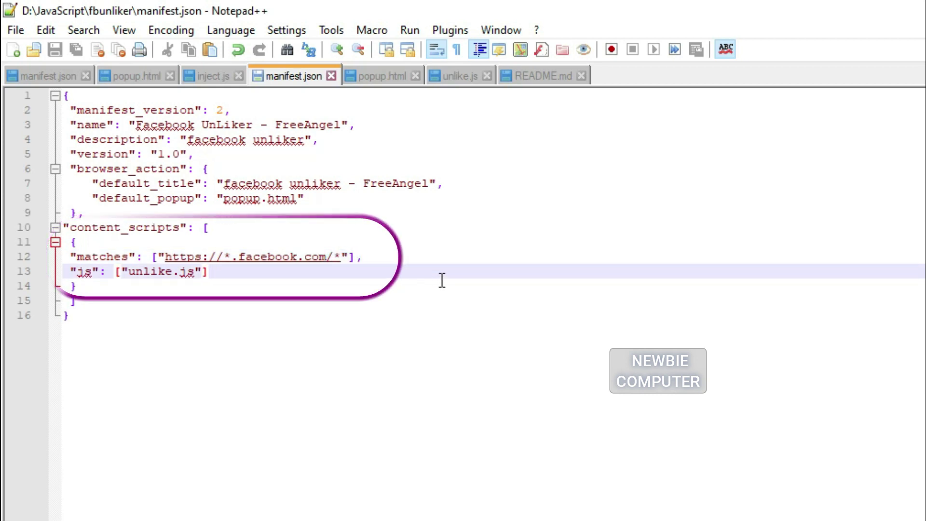
click(384, 76)
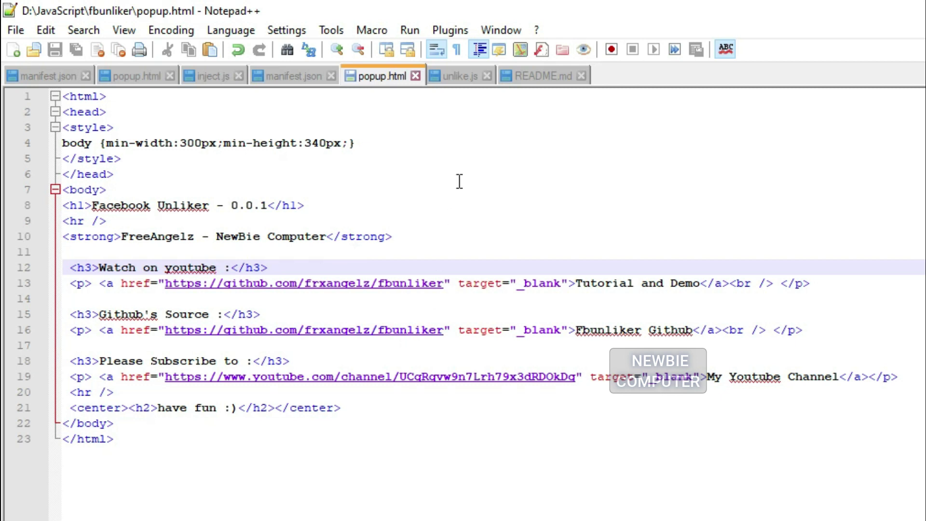
Step: Read through unlike.js's DoJob, QuerySection, UnLike and isIgnored code, ending near the top
click(458, 75)
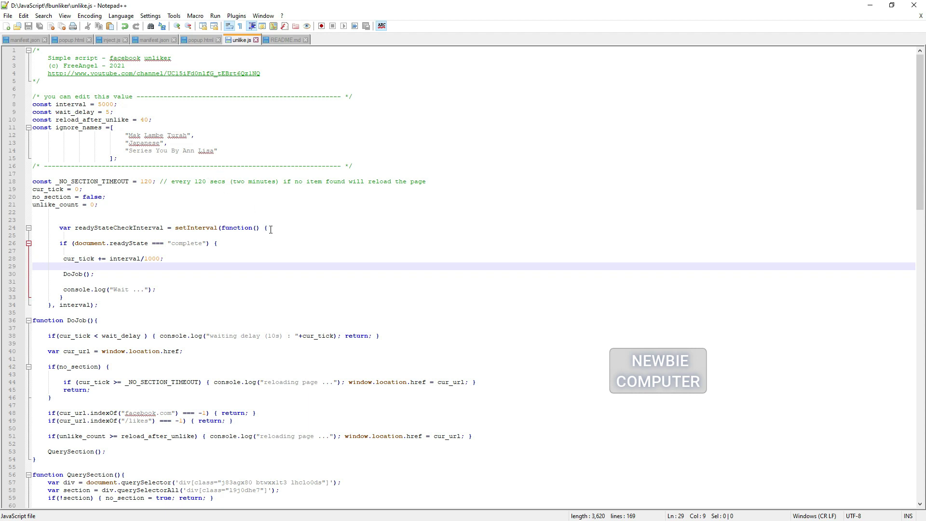
scroll(295, 221, down, 2)
scroll(295, 221, down, 19)
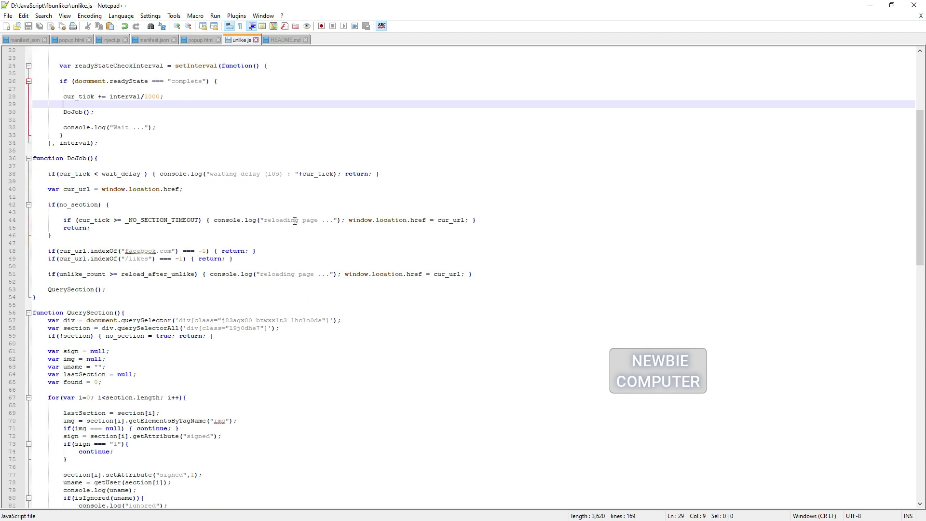
scroll(295, 221, down, 16)
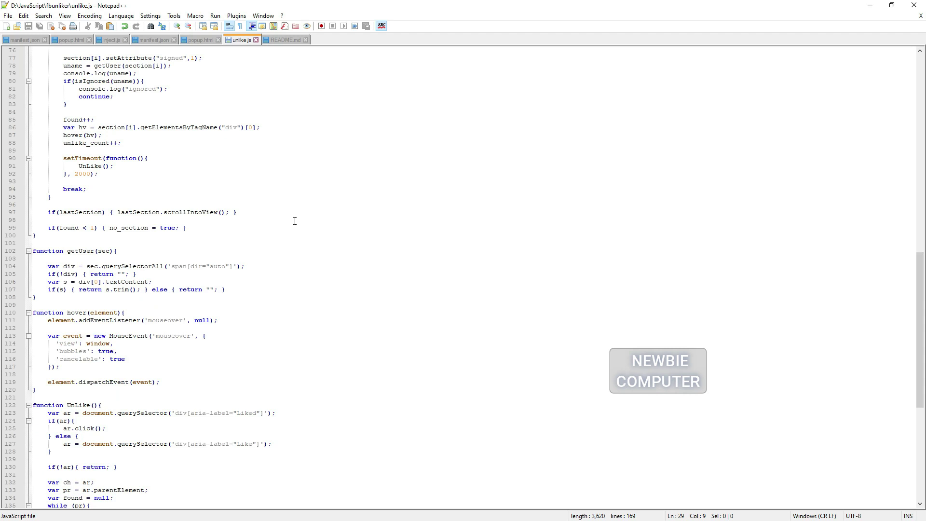
scroll(296, 221, up, 20)
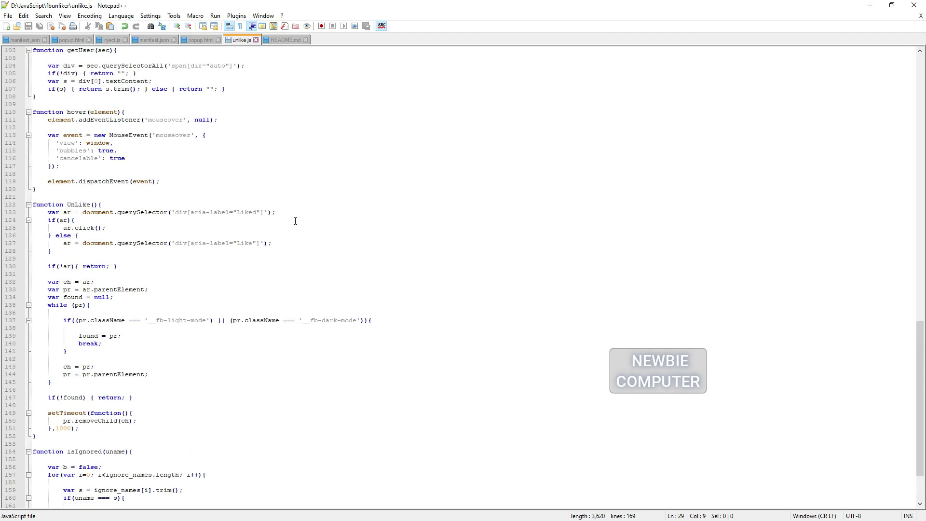
scroll(295, 221, up, 2)
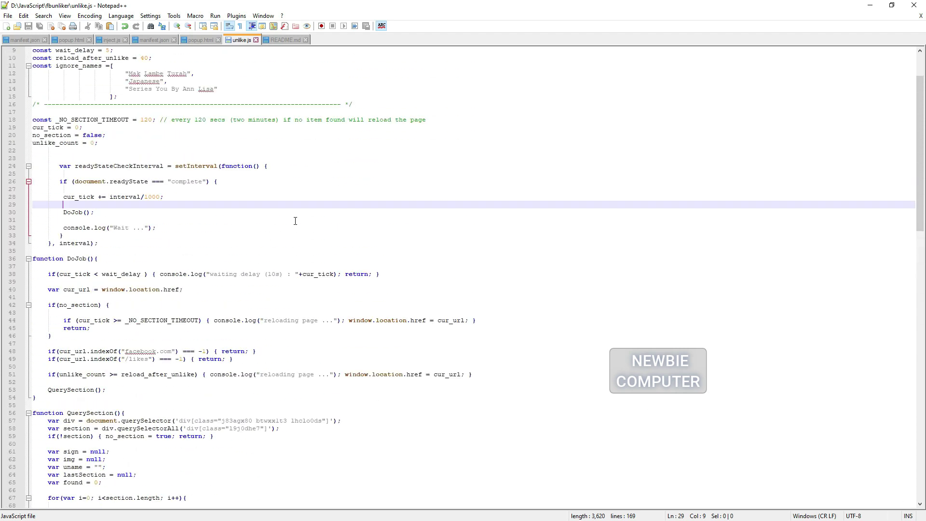